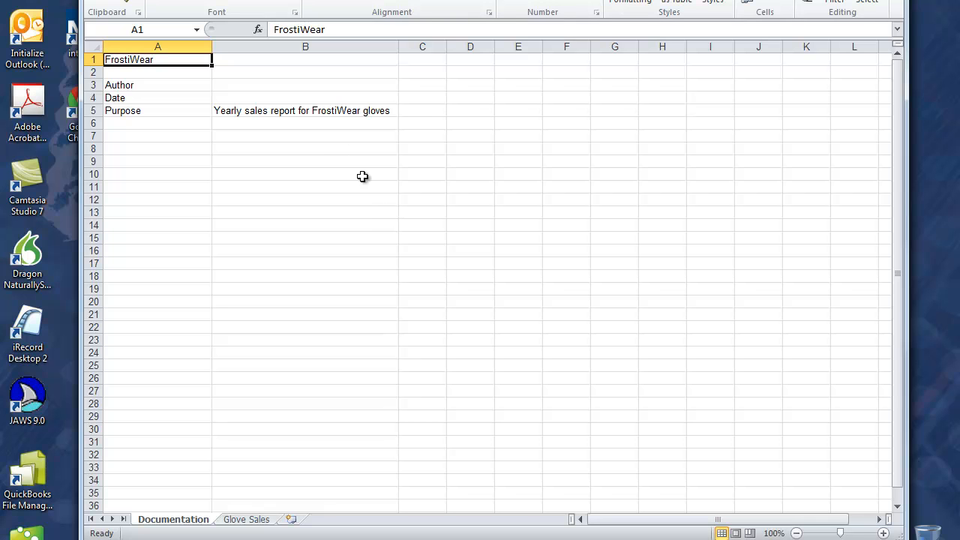
Fill the entire Documentation worksheet with the standard blue background colour
left_click(94, 48)
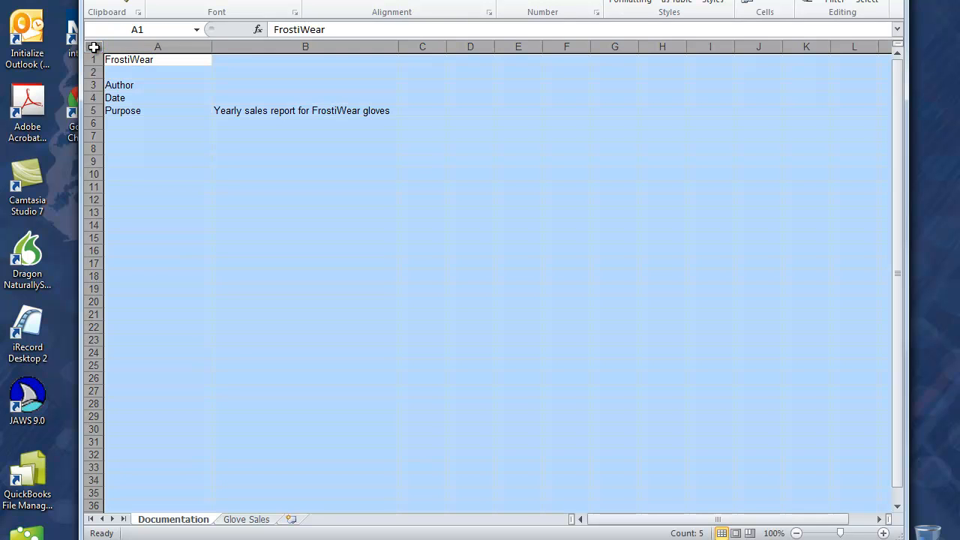
left_click(270, 3)
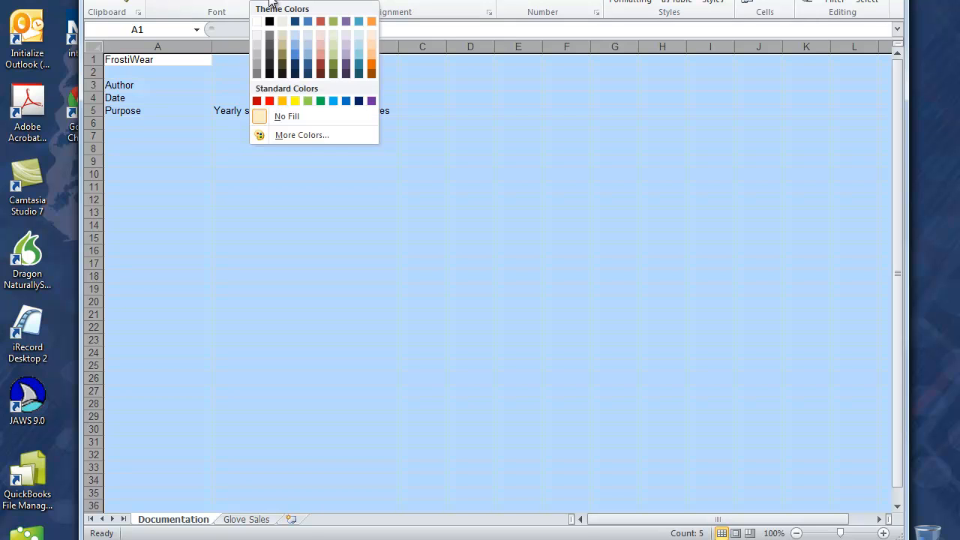
left_click(346, 100)
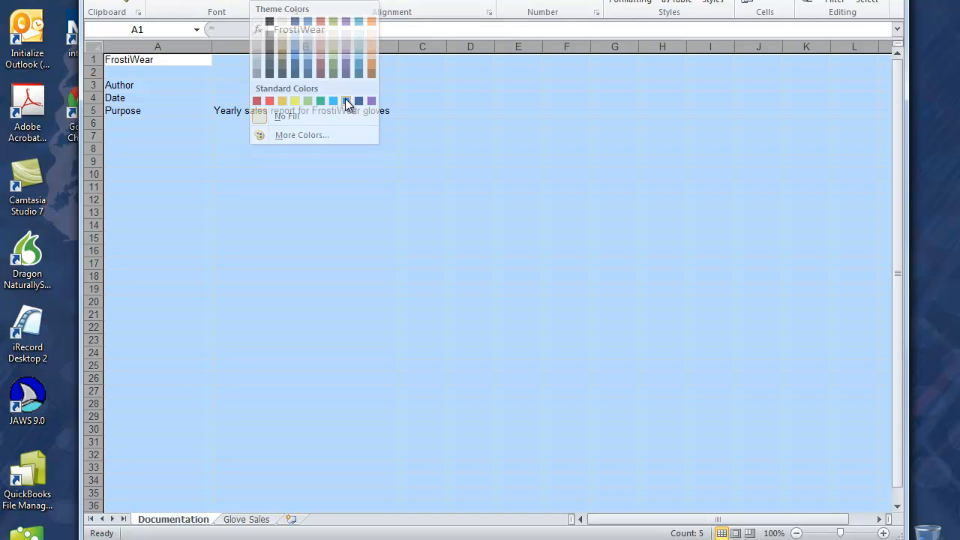
left_click_drag(300, 93, 300, 121)
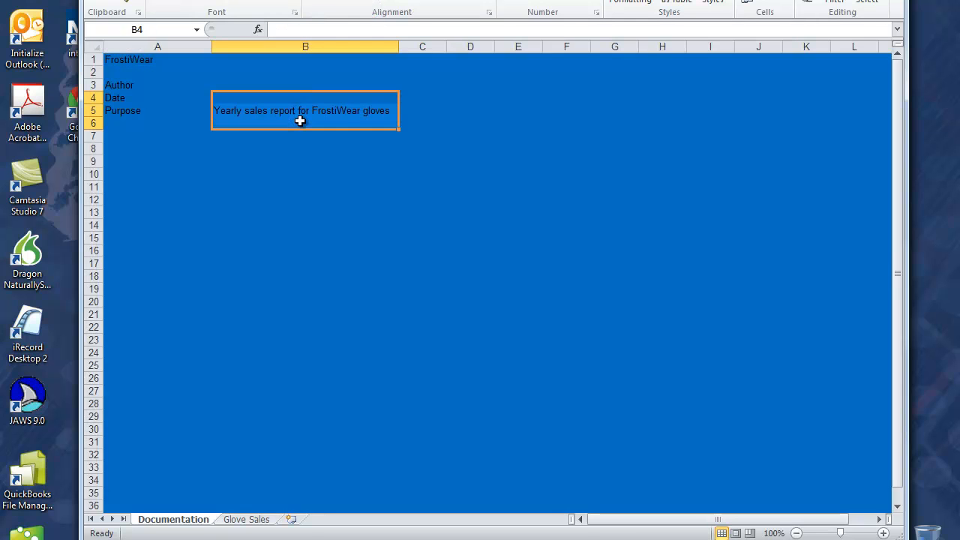
On the Glove Sales sheet, enter the column heading "Total" in cell H3
left_click(253, 520)
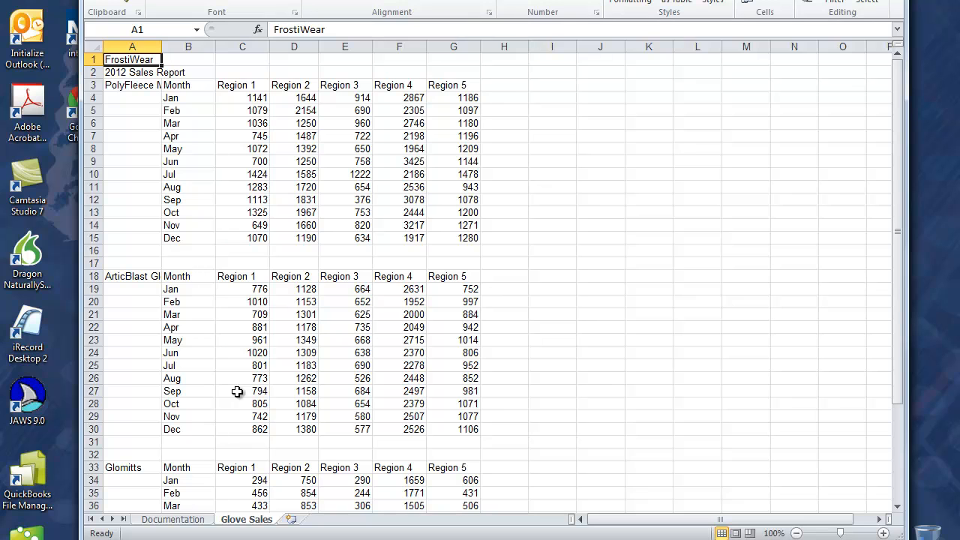
left_click(509, 84)
type("Totals")
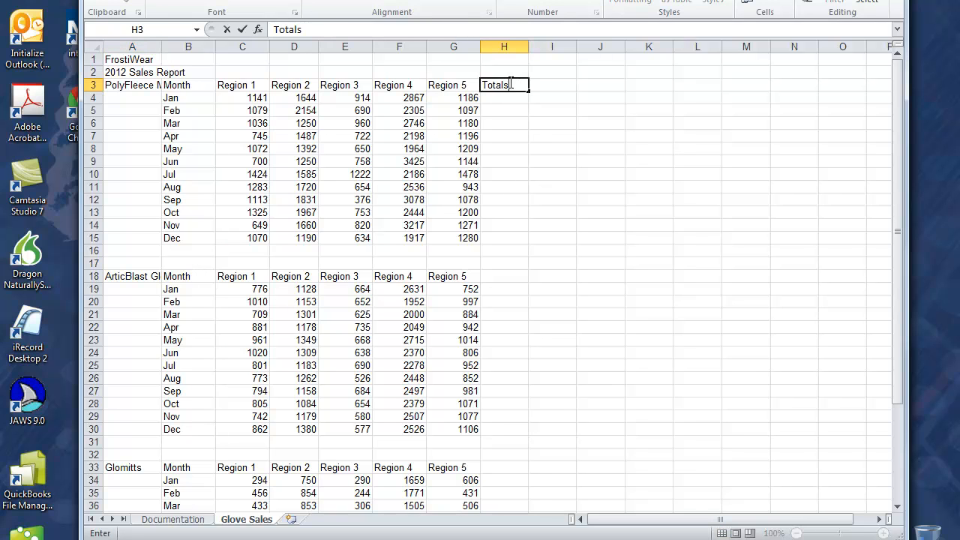
key("Return")
Enter the formula =SUM(C4:G4) in cell H4 to total January's sales across the five regions
type("=sum(")
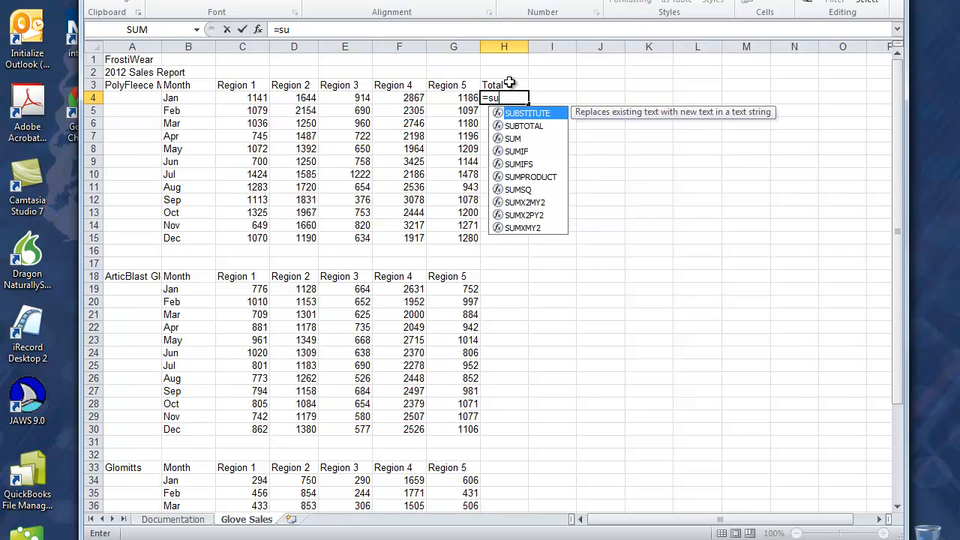
key("Left")
key("shift+Left")
key("shift+Left")
key("shift+Left")
key("shift+Left")
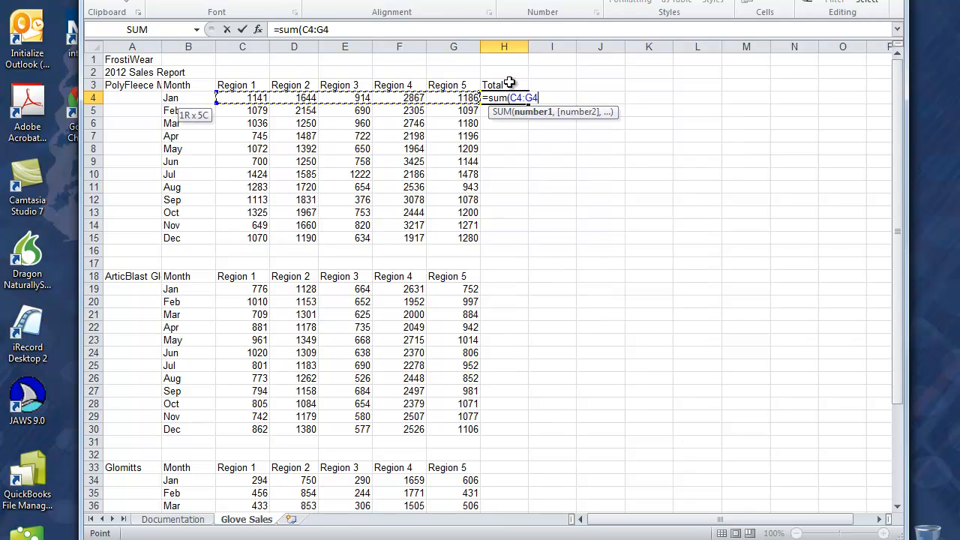
type(")")
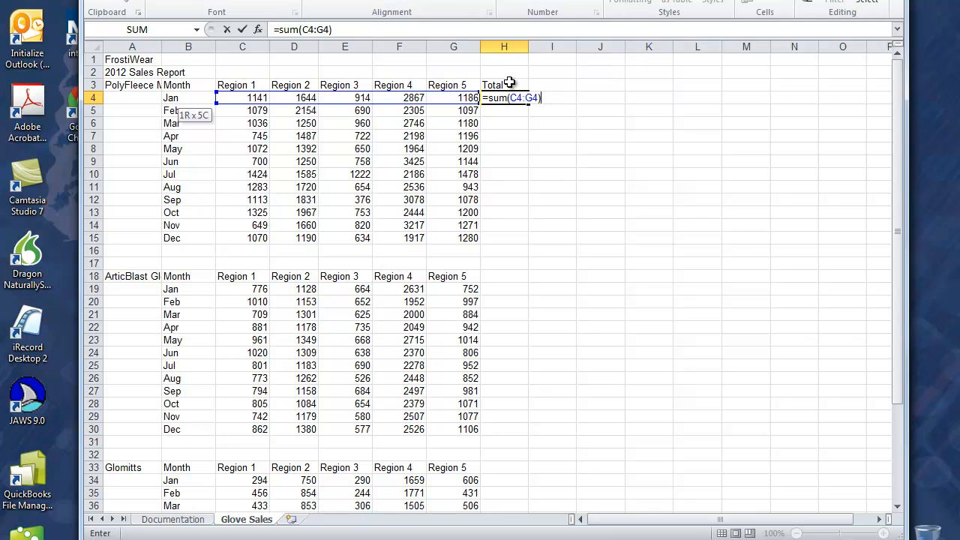
key("ctrl+Return")
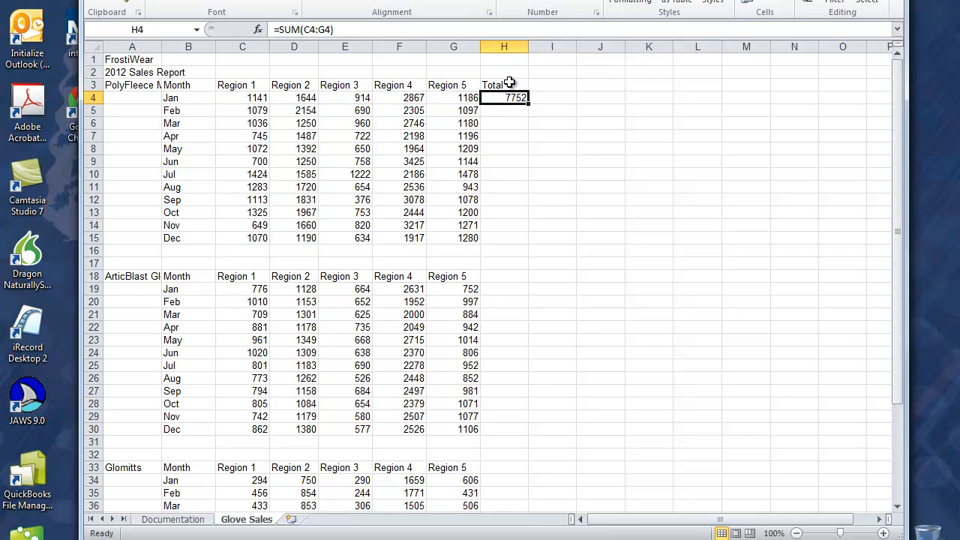
Fill the sum formula from H4 down through H45 to cover all three product tables
key("shift+Down")
key("shift+Down")
key("shift+Down")
key("shift+Down")
key("shift+Down")
key("shift+Down")
key("shift+Down")
key("shift+Down")
key("shift+Down")
key("shift+Down")
key("shift+Down")
key("shift+Down")
key("shift+Down")
key("shift+Down")
key("shift+Down")
key("shift+Down")
key("shift+Down")
key("shift+Down")
key("shift+Down")
key("shift+Down")
key("shift+Down")
key("shift+Down")
key("shift+Down")
key("shift+Down")
key("shift+Down")
key("shift+Down")
key("shift+Down")
key("shift+Down")
key("shift+Down")
key("shift+Down")
key("shift+Down")
key("shift+Down")
key("shift+Down")
key("shift+Down")
key("shift+Down")
key("shift+Down")
key("shift+Down")
key("shift+Down")
key("shift+Down")
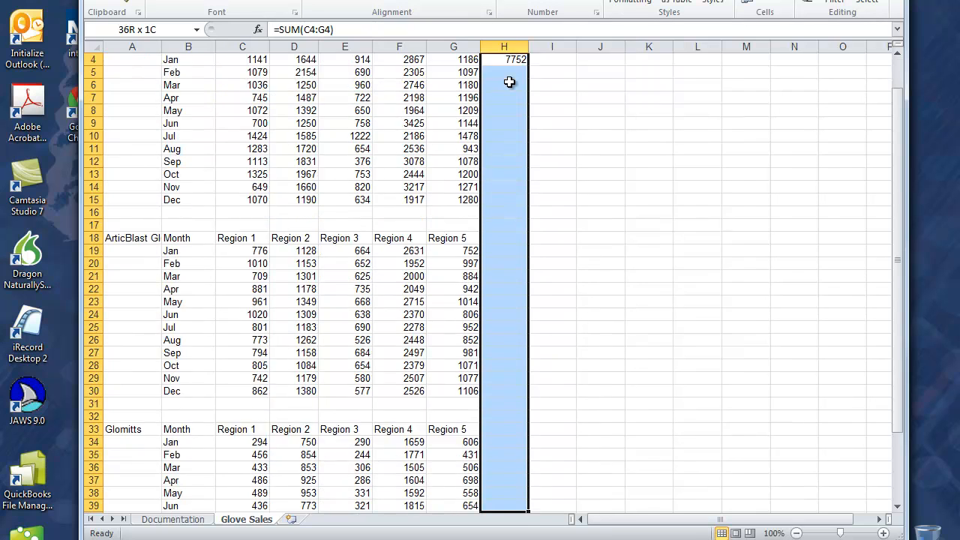
key("shift+Up")
key("shift+Up")
key("shift+Up")
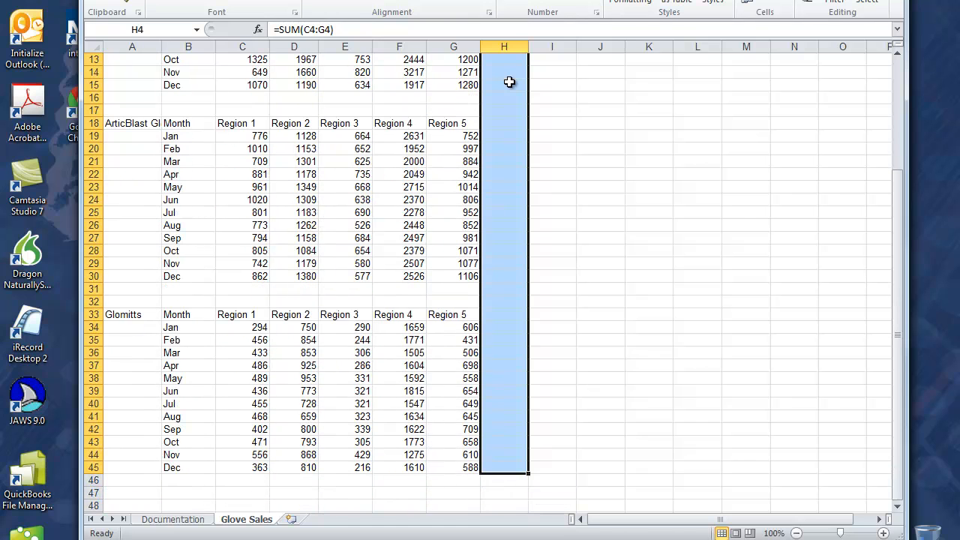
key("ctrl+d")
Clear the unneeded formulas between the product tables in H31:H33 and H16:H18
left_click_drag(511, 290, 512, 315)
key("Delete")
left_click_drag(513, 98, 515, 122)
key("Delete")
scroll(541, 135, "up", 4)
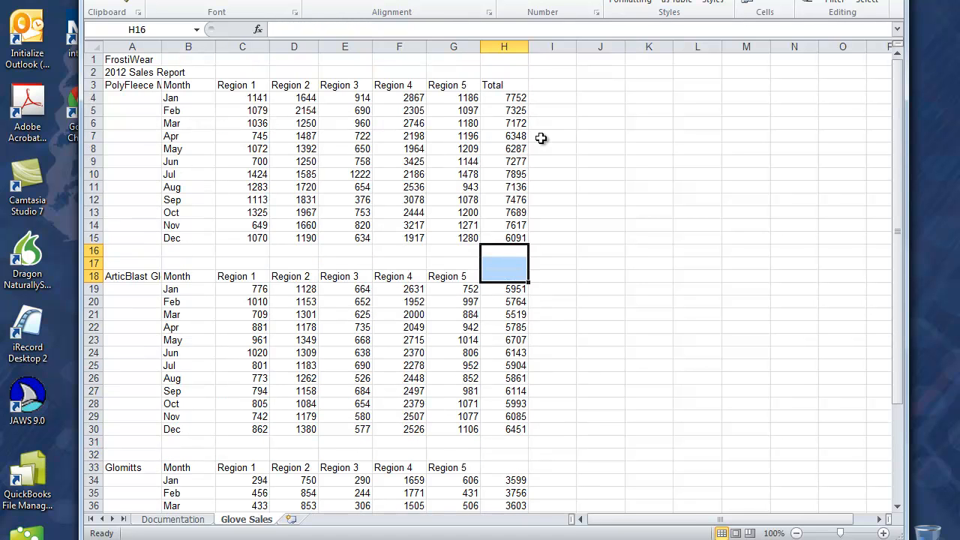
Label B16 "Total" and enter =SUM(C4:C15) in C16 for the first product table
left_click(206, 252)
type("Total")
key("Tab")
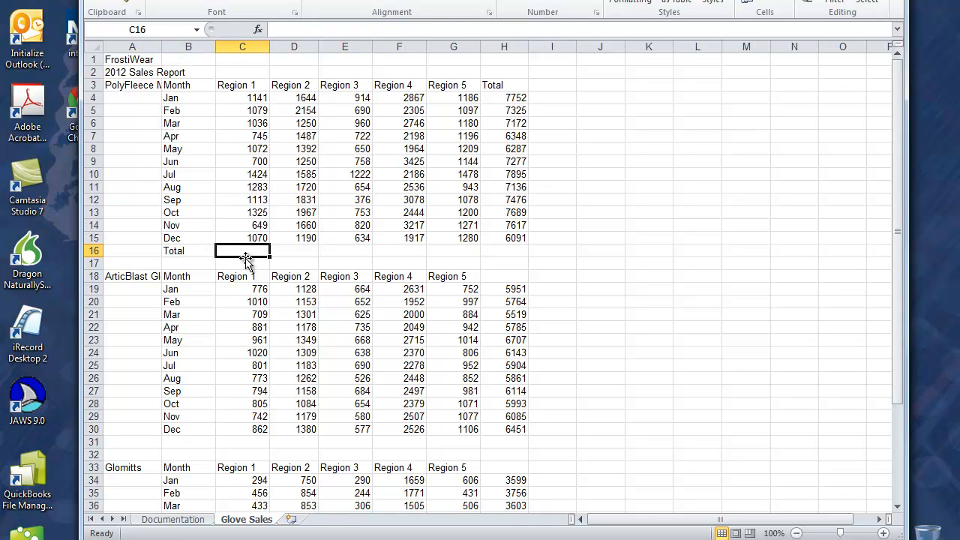
type("=sum(")
key("Up")
key("shift+Up")
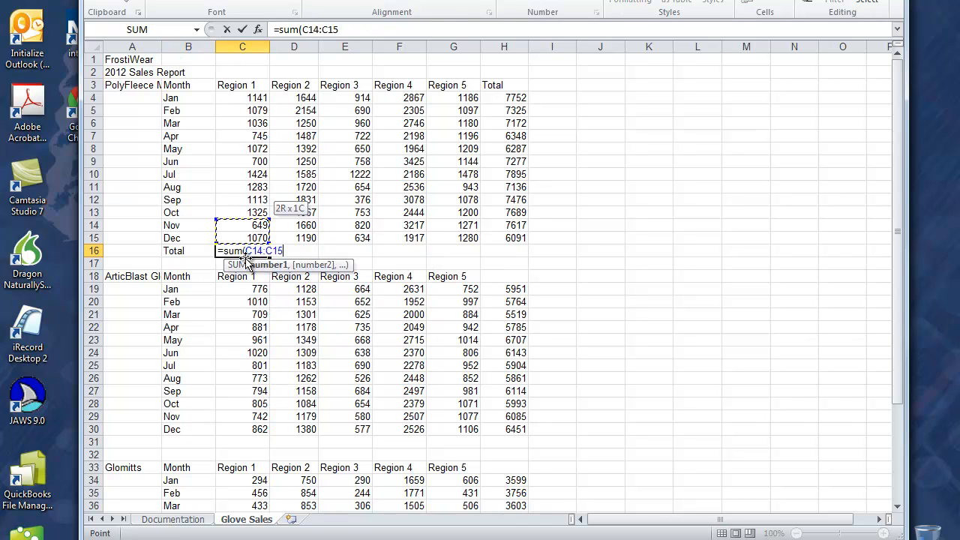
key("shift+Up")
key("shift+Up")
key("shift+Up")
key("shift+Up")
key("shift+Up")
key("shift+Up")
key("shift+Up")
key("shift+Up")
key("shift+Up")
key("shift+Up")
key("Return")
Fill the total formula from C16 across the row through H16
key("Up")
key("Right")
key("shift+Right")
key("shift+Right")
key("shift+Right")
key("shift+Right")
key("shift+Right")
key("ctrl+r")
Label B31 "Total" and enter =SUM(C19:C30) in C31 for the second product table
scroll(248, 278, "down", 4)
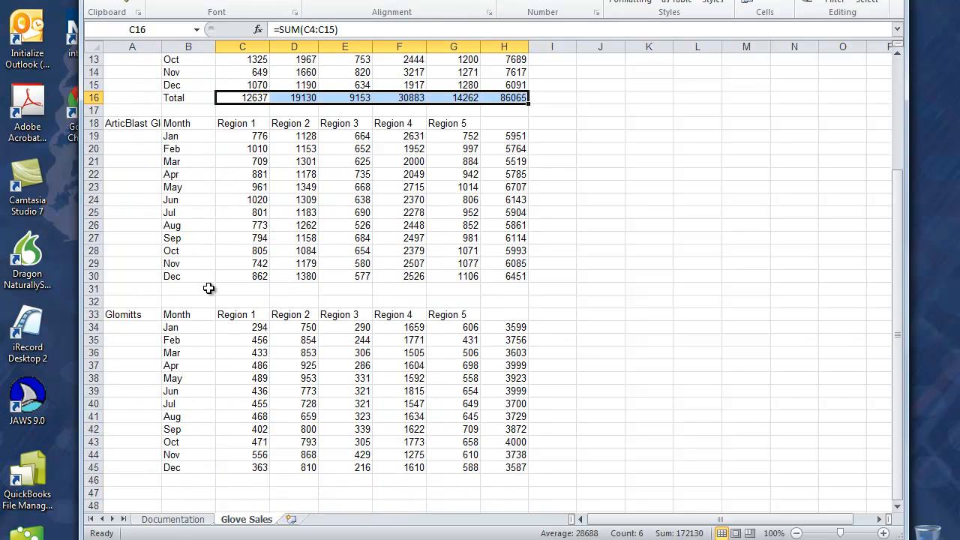
left_click(210, 288)
type("Total")
key("Tab")
type("=sum(")
key("Up")
key("shift+Up")
key("shift+Up")
key("shift+Up")
key("shift+Up")
key("shift+Up")
key("shift+Up")
key("shift+Up")
key("shift+Up")
key("shift+Up")
key("shift+Up")
key("shift+Up")
type(")")
left_click(204, 288)
Fill the total formula from C31 across the row through H31
key("Right")
key("shift+Right")
key("shift+Right")
key("shift+Right")
key("shift+Right")
key("shift+Right")
key("ctrl+r")
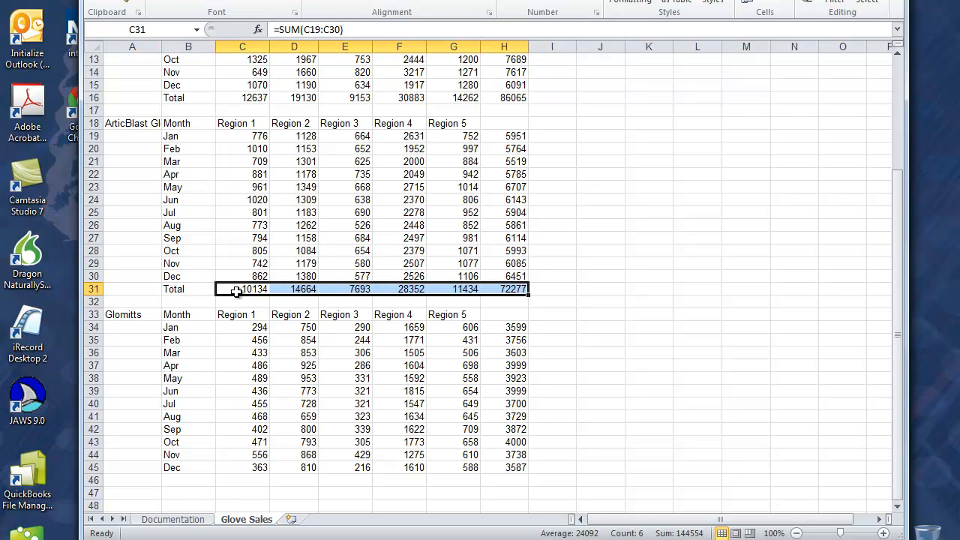
Label B46 "Total" and enter =SUM(C34:C45) in C46 for the Glomitts table
left_click(197, 481)
type("Total")
key("Tab")
type("=")
key("BackSpace")
type("=sum(")
key("Up")
key("shift+Up")
key("shift+Up")
key("shift+Up")
key("shift+Up")
key("shift+Up")
key("shift+Up")
key("shift+Up")
key("shift+Up")
key("shift+Up")
key("shift+Up")
key("shift+Up")
key("Return")
Fill the total formula from C46 across the row through H46
key("Up")
key("shift+Right")
key("shift+Right")
key("shift+Right")
key("shift+Right")
key("shift+Right")
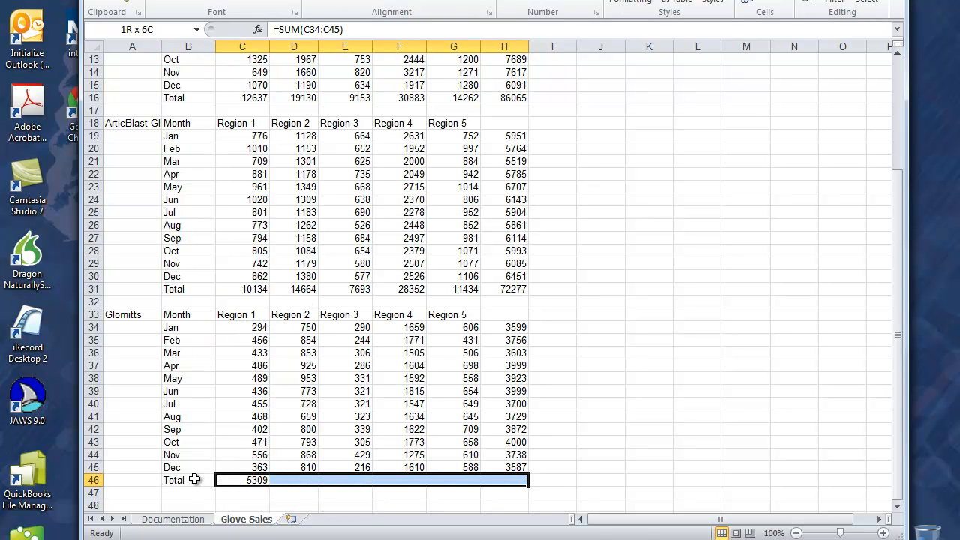
key("ctrl+r")
Merge and center the FrostiWear title across A1:H1
scroll(188, 444, "up", 4)
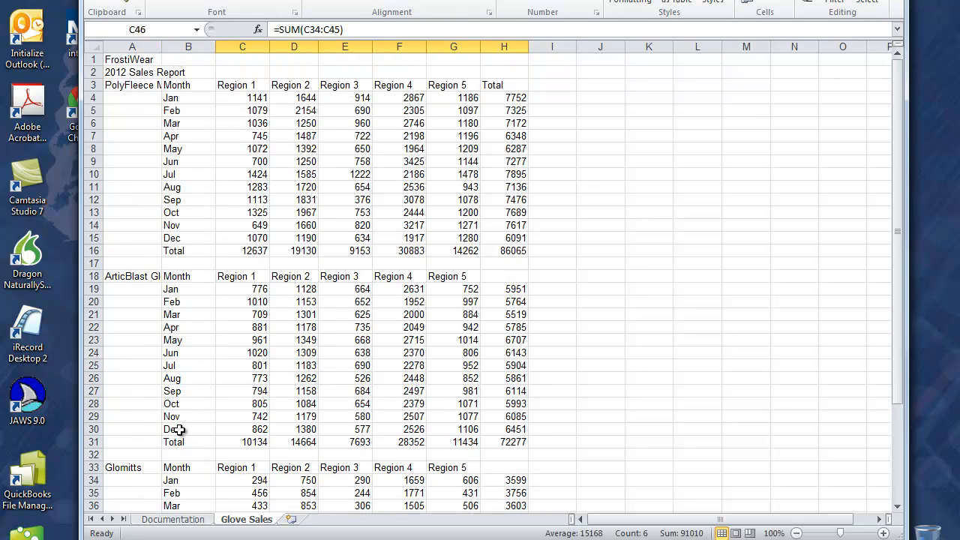
left_click(264, 99)
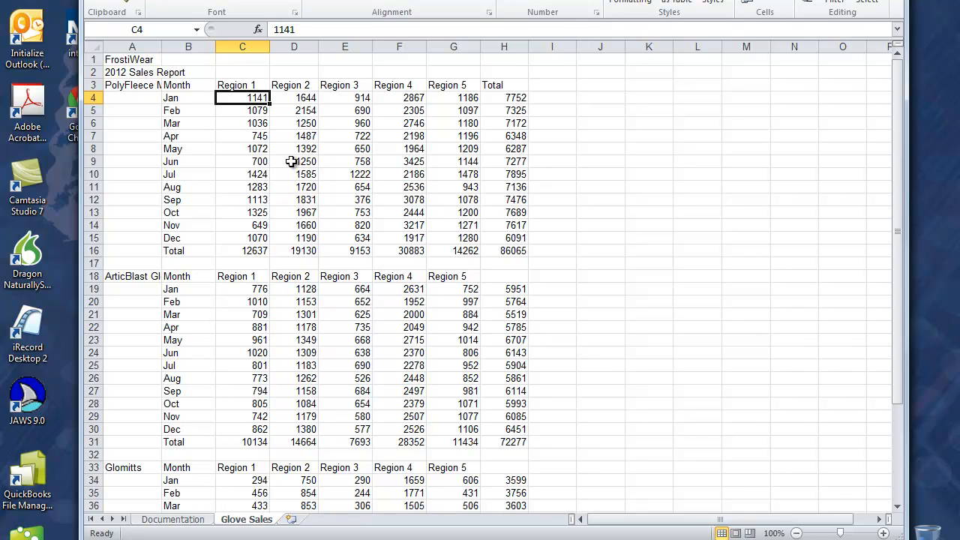
left_click_drag(142, 59, 517, 59)
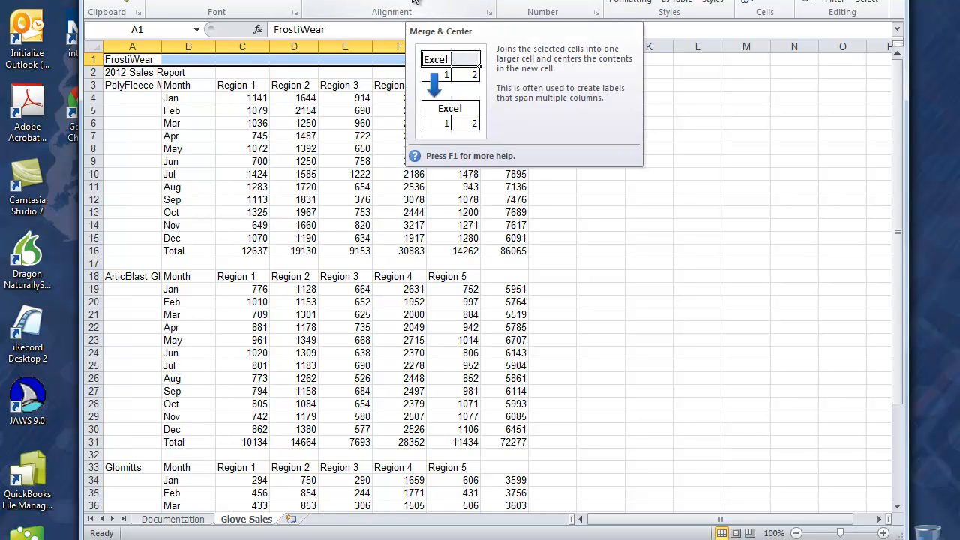
left_click(414, 2)
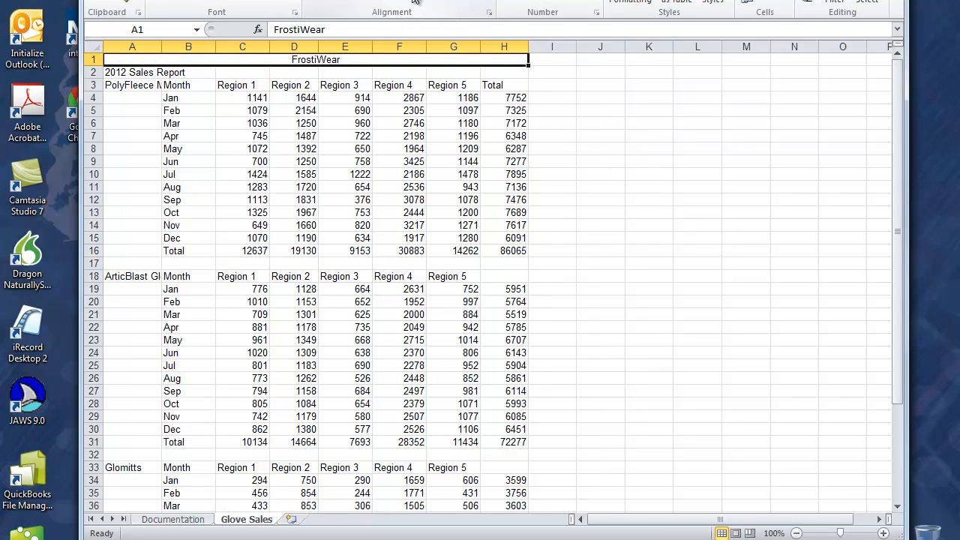
Apply the Title cell style to the FrostiWear heading and enlarge its font
left_click(727, 3)
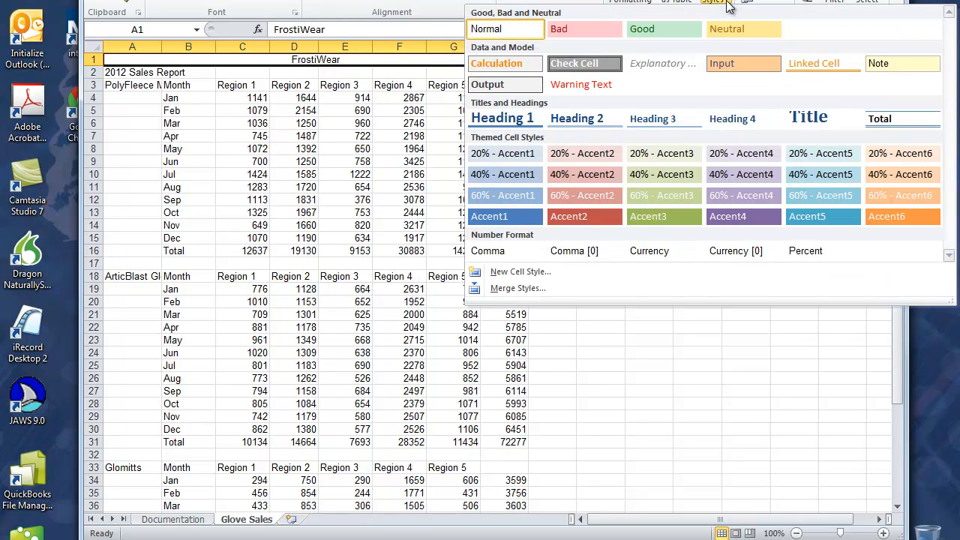
left_click(818, 123)
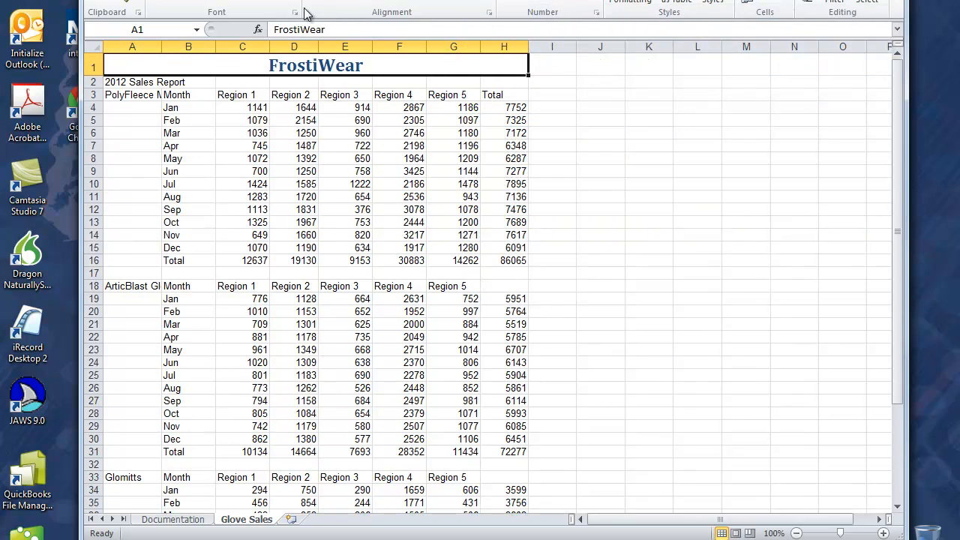
left_click(274, 0)
left_click(274, 0)
left_click(273, 0)
left_click(273, 0)
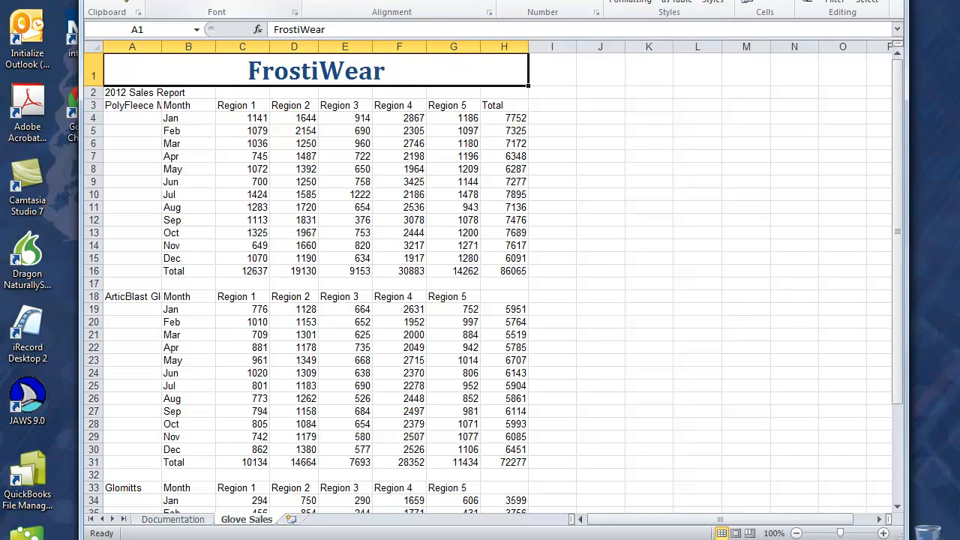
Merge and center the 2012 Sales Report subtitle across A2:H2
left_click_drag(150, 93, 481, 91)
left_click(460, 6)
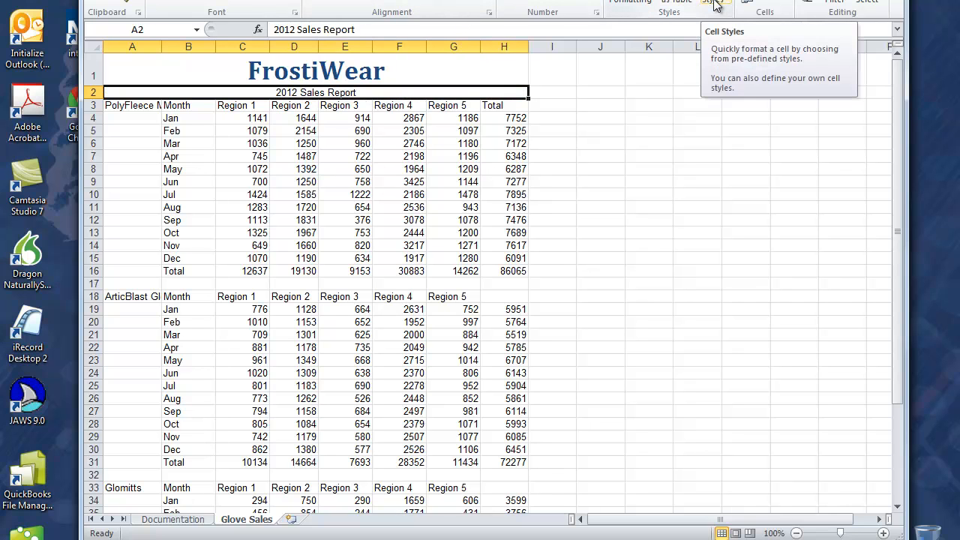
Apply the Heading 4 cell style to the 2012 Sales Report subtitle and enlarge its font
left_click(717, 5)
left_click(729, 121)
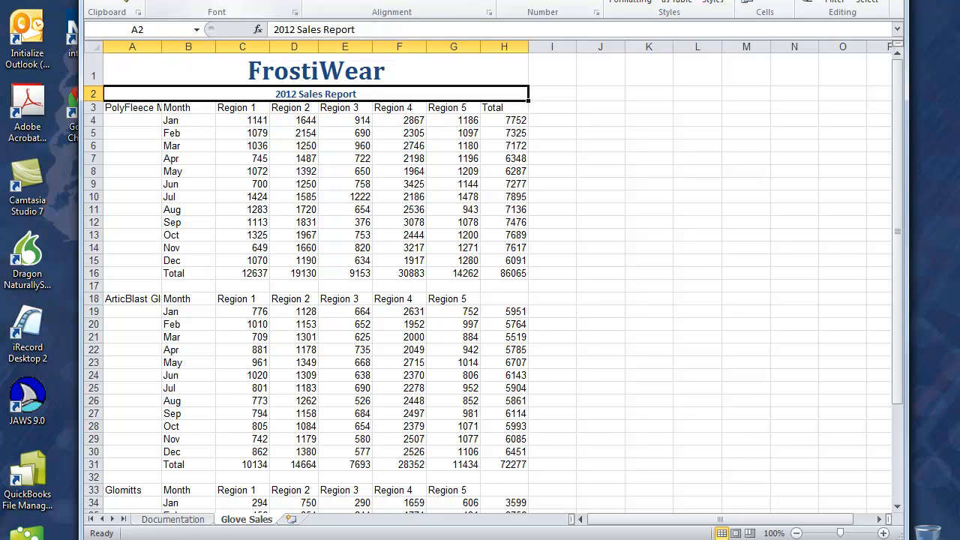
left_click(259, 0)
left_click(240, 64)
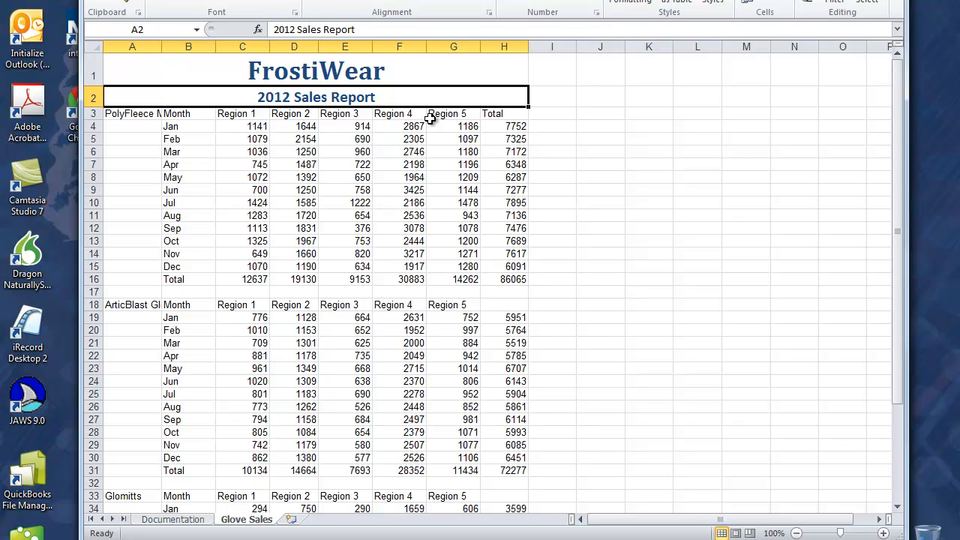
Merge and center the PolyFleece Mitts label down cells A3:A16
left_click(143, 114)
left_click_drag(142, 113, 143, 277)
left_click(441, 2)
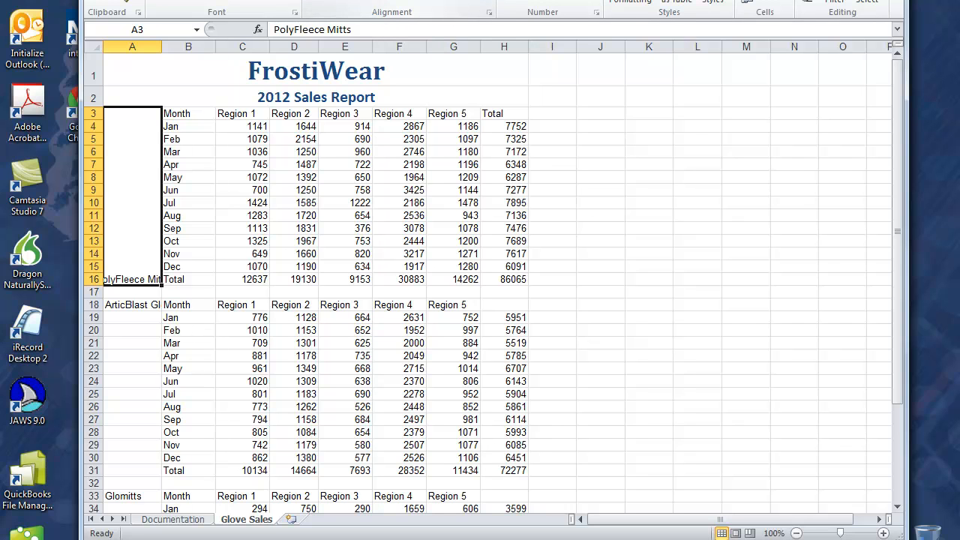
Middle-align the PolyFleece Mitts label in its merged cell and rotate its text up
left_click(328, 2)
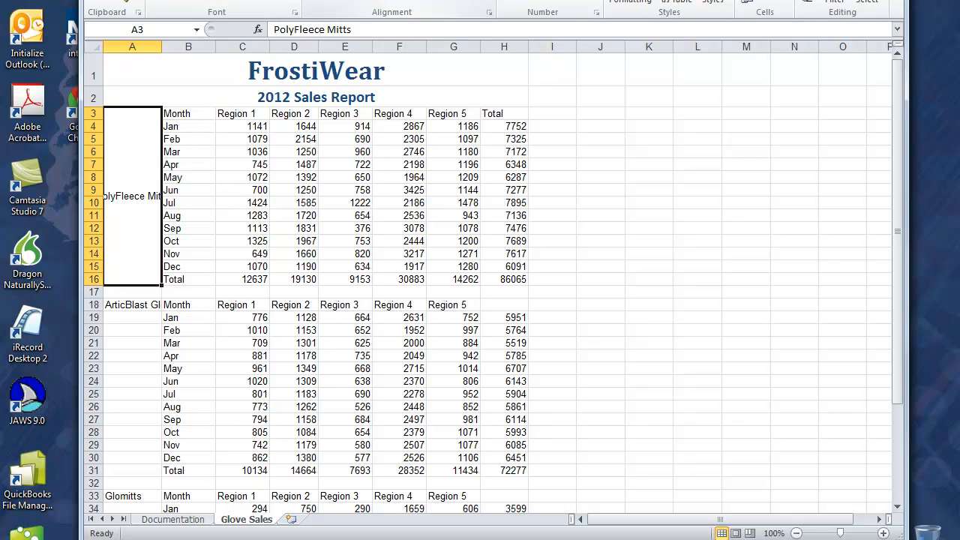
left_click(375, 2)
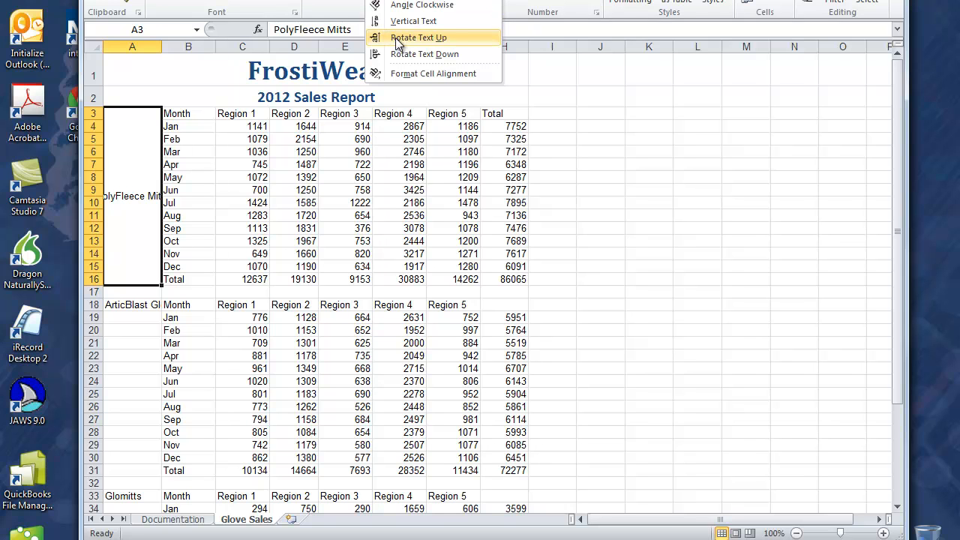
left_click(418, 37)
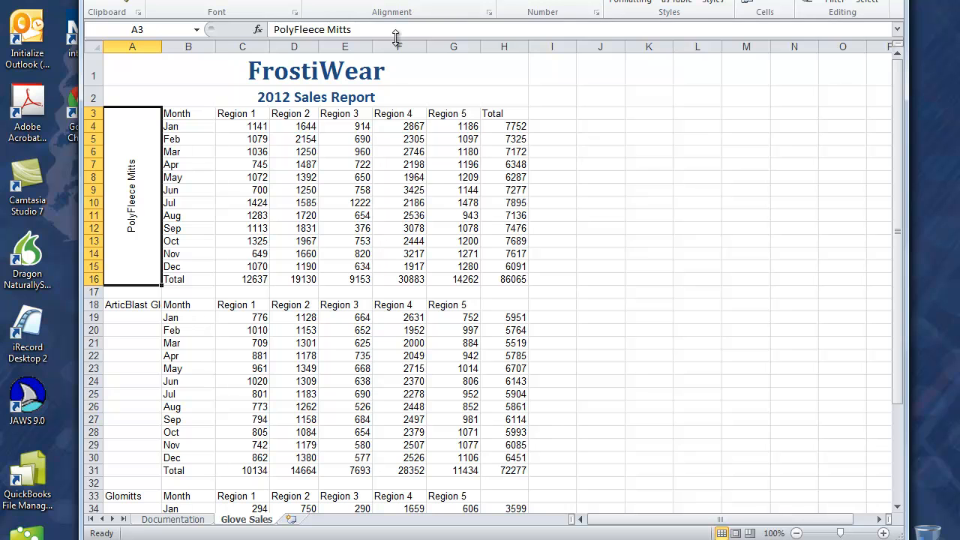
Style the PolyFleece Mitts label with the Accent1 cell style and a larger, bold font
left_click(724, 7)
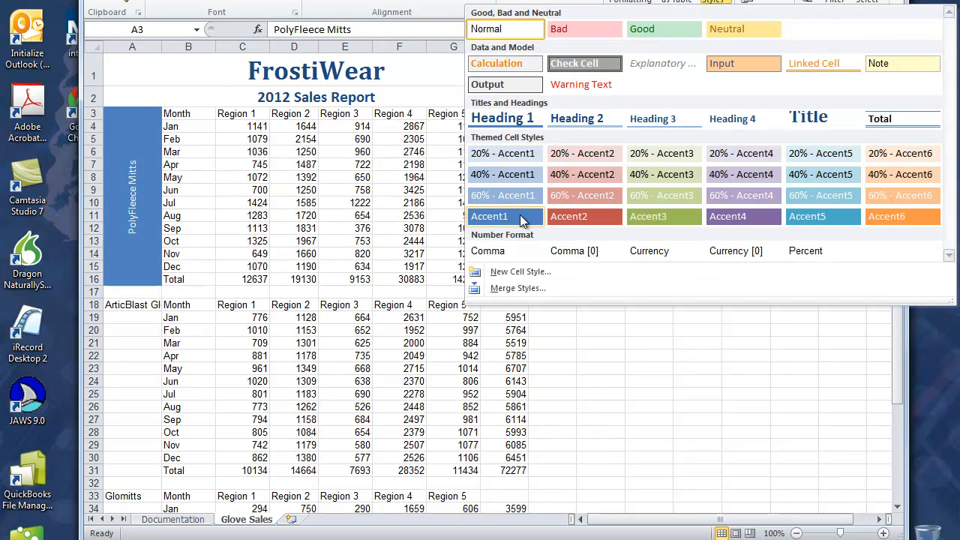
left_click(520, 214)
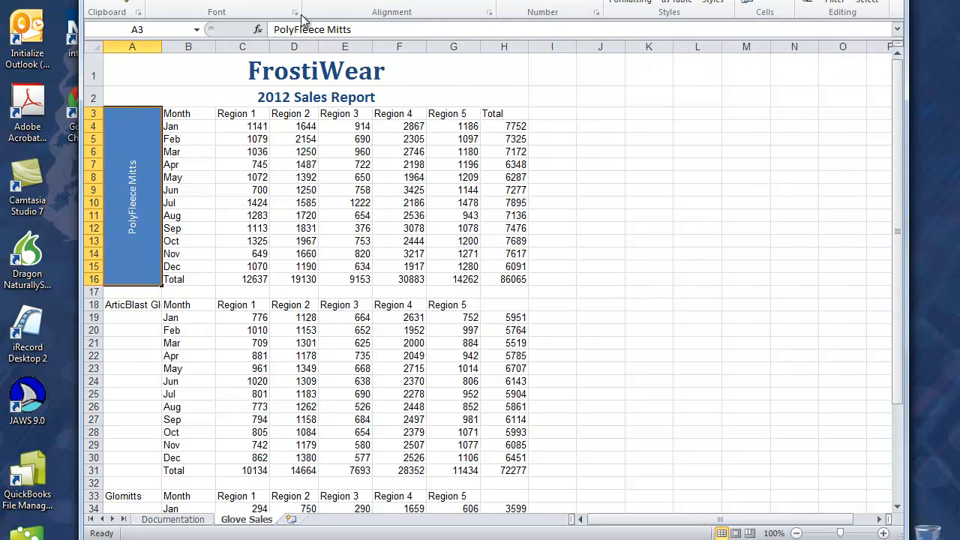
left_click(265, 1)
left_click(266, 0)
left_click(266, 1)
left_click(265, 1)
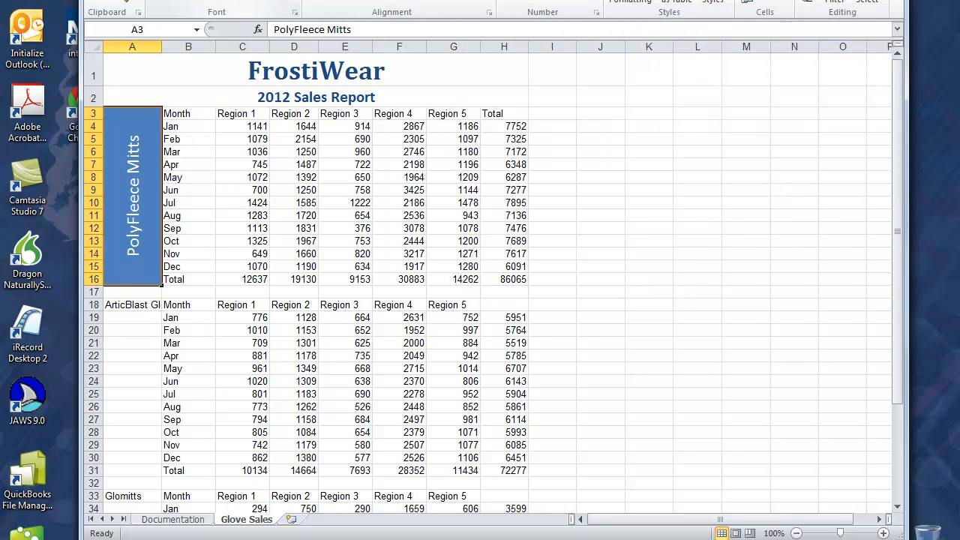
left_click(159, 2)
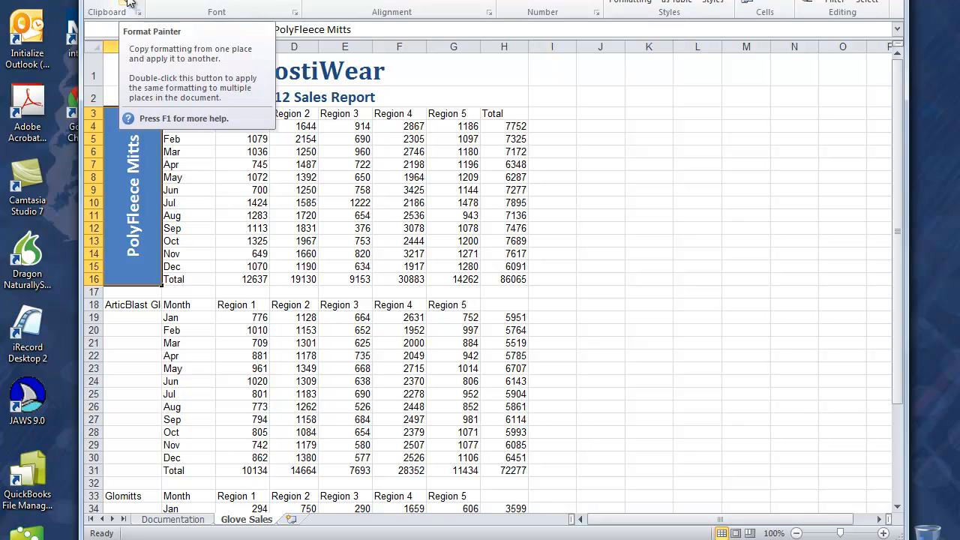
Copy the PolyFleece Mitts label's formatting with Format Painter onto A18:A31 (ArticBlast Gloves) and A33:A46 (Glomitts)
left_click(129, 4)
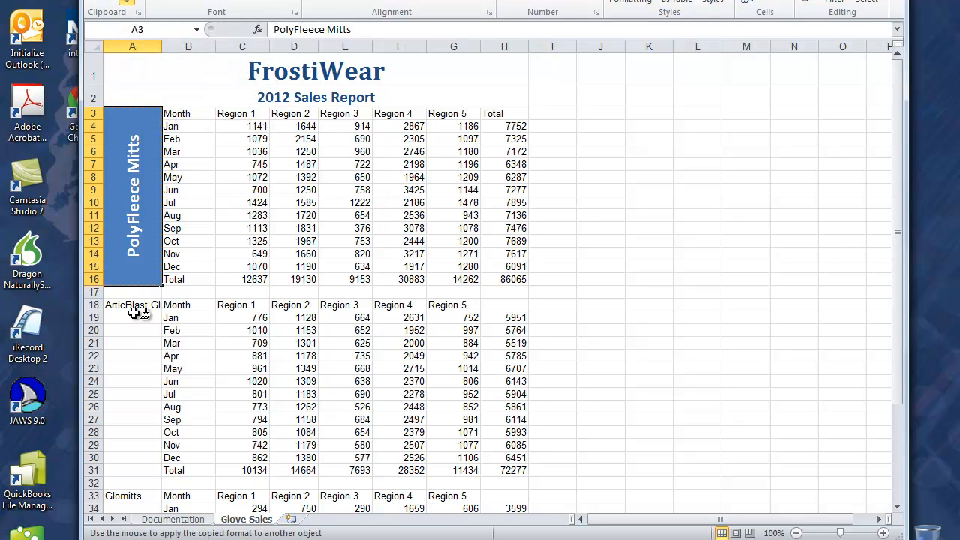
left_click_drag(133, 304, 136, 468)
scroll(133, 390, "down", 6)
left_click_drag(120, 240, 123, 404)
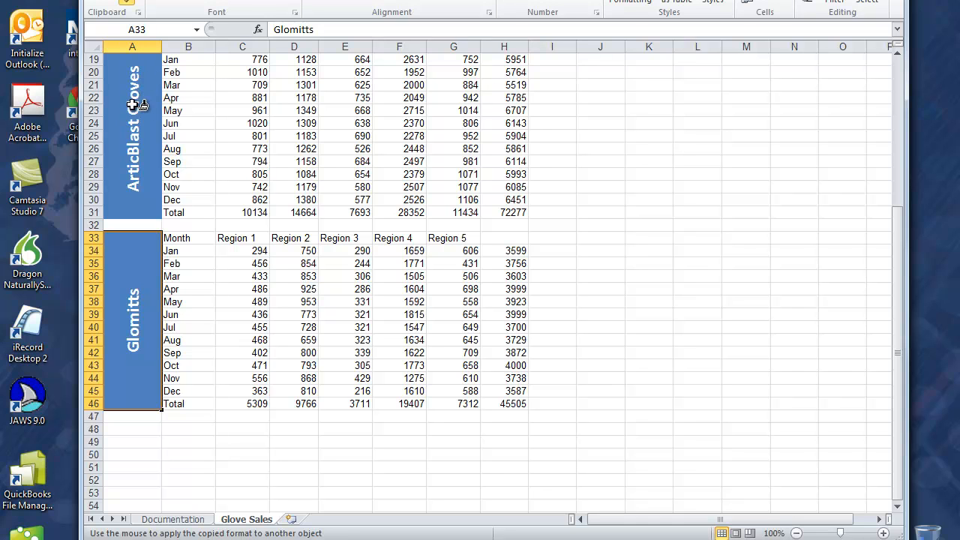
left_click(132, 6)
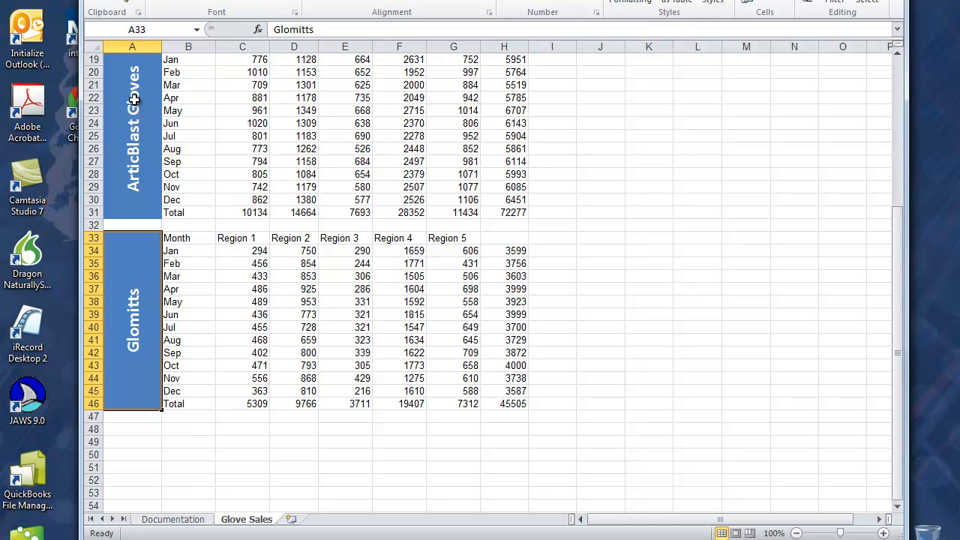
Center the PolyFleece Mitts column headings from Region 1 to Total in C3:H3
scroll(133, 98, "up", 6)
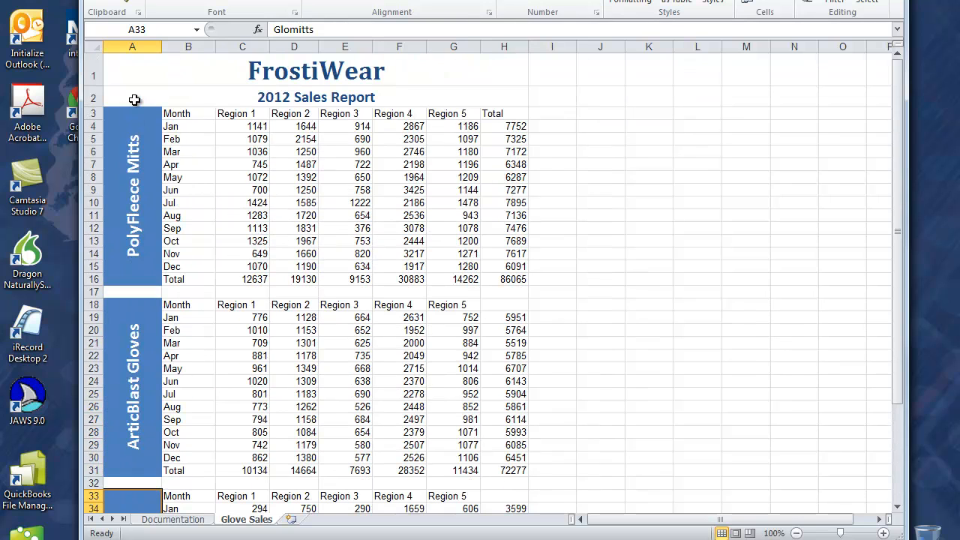
left_click_drag(224, 113, 490, 114)
left_click(335, 3)
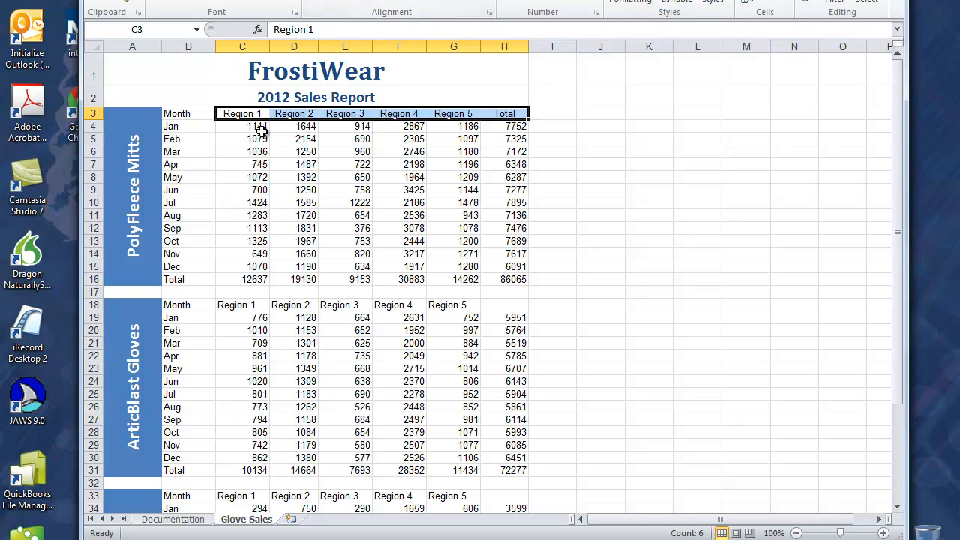
Apply comma style with no decimal places to the PolyFleece Mitts figures in C4:H16
left_click_drag(254, 126, 498, 280)
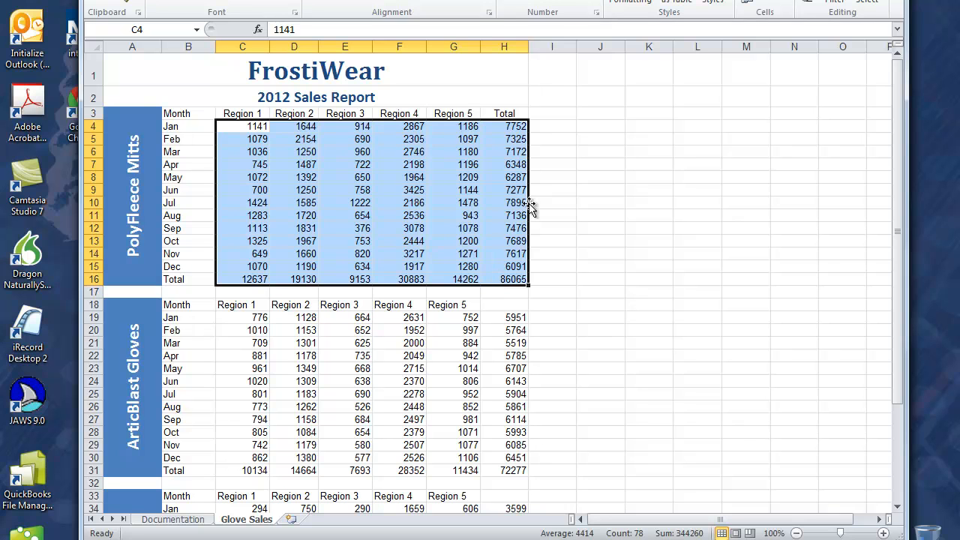
left_click(555, 4)
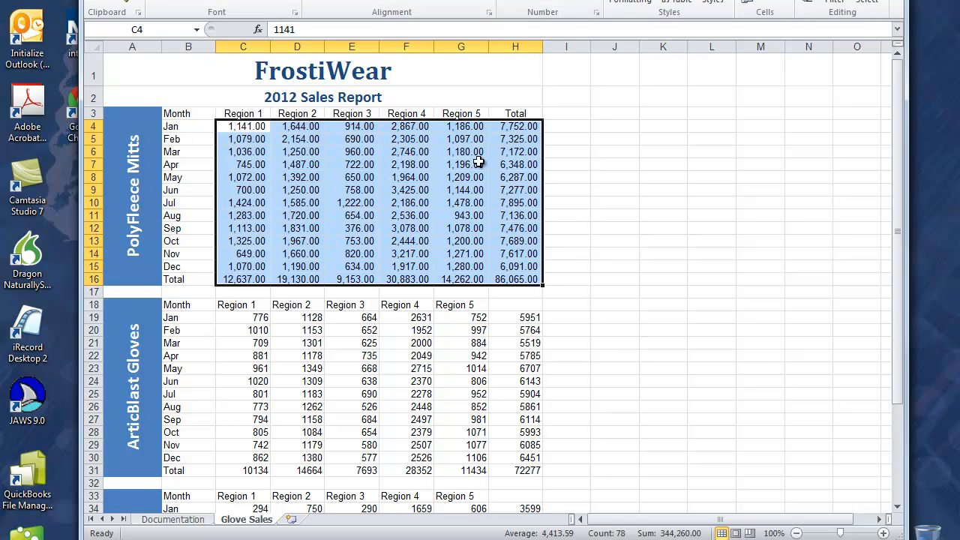
left_click(598, 2)
left_click(598, 2)
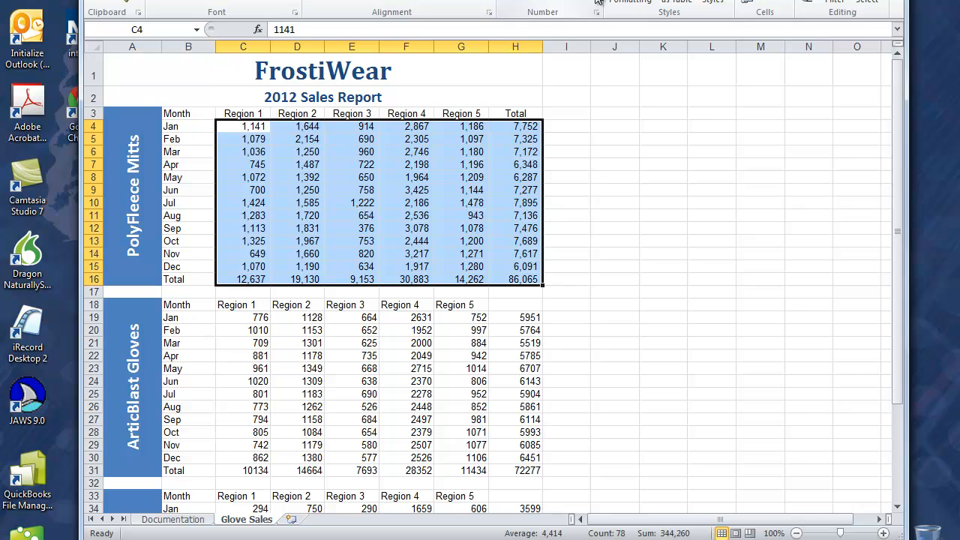
Center the ArticBlast Gloves headings in C18:H18 and format C19:H31 as Number with 0 decimals and a 1000 separator
left_click_drag(236, 307, 502, 307)
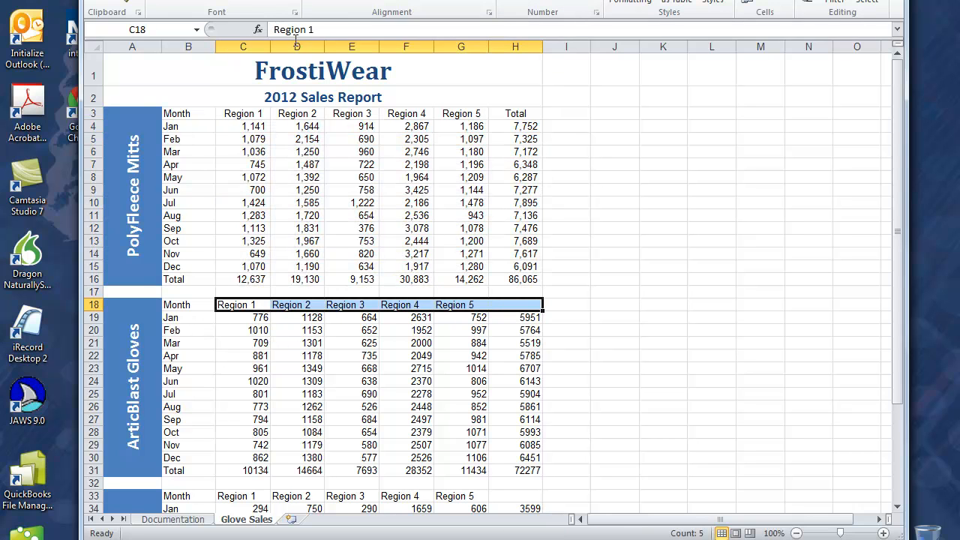
scroll(326, 228, "down", 3)
left_click_drag(258, 176, 510, 329)
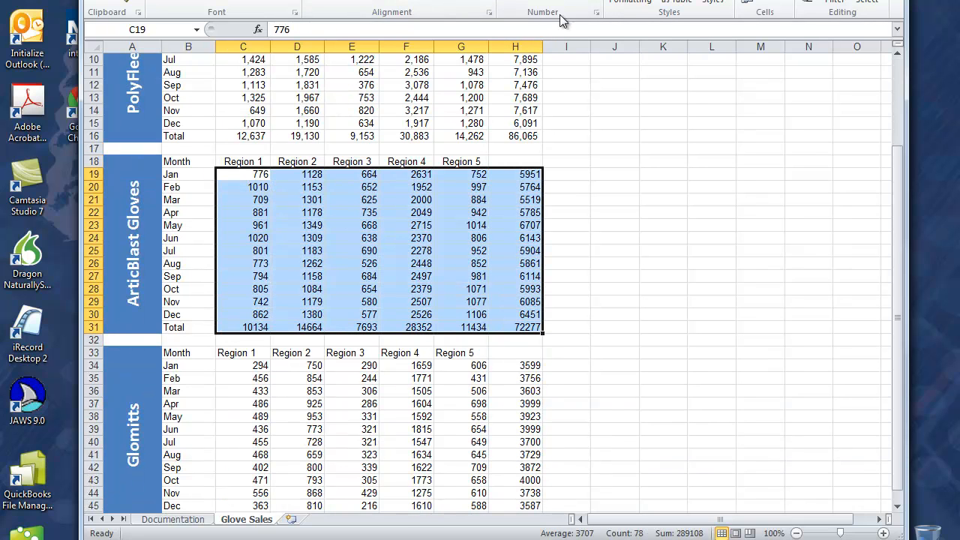
left_click(598, 13)
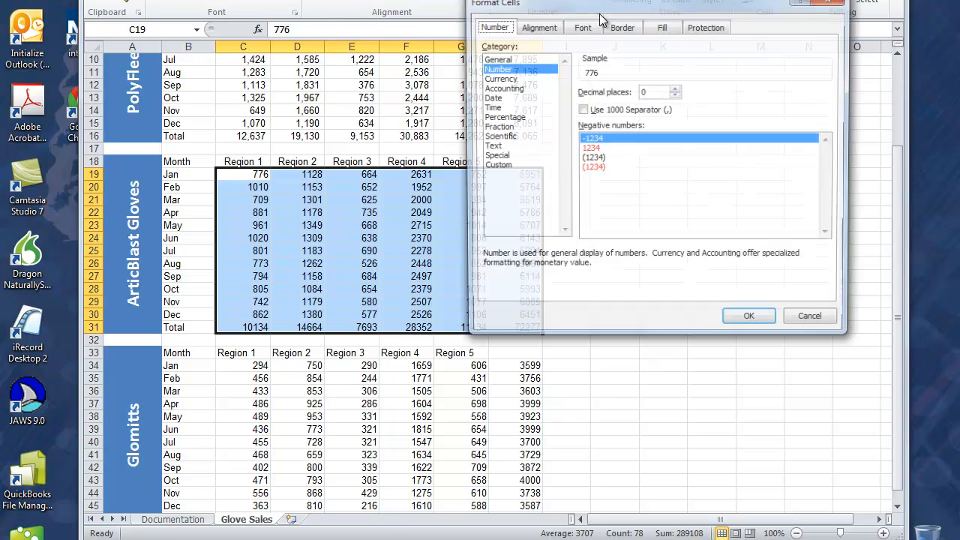
left_click_drag(604, 9, 627, 4)
left_click(610, 105)
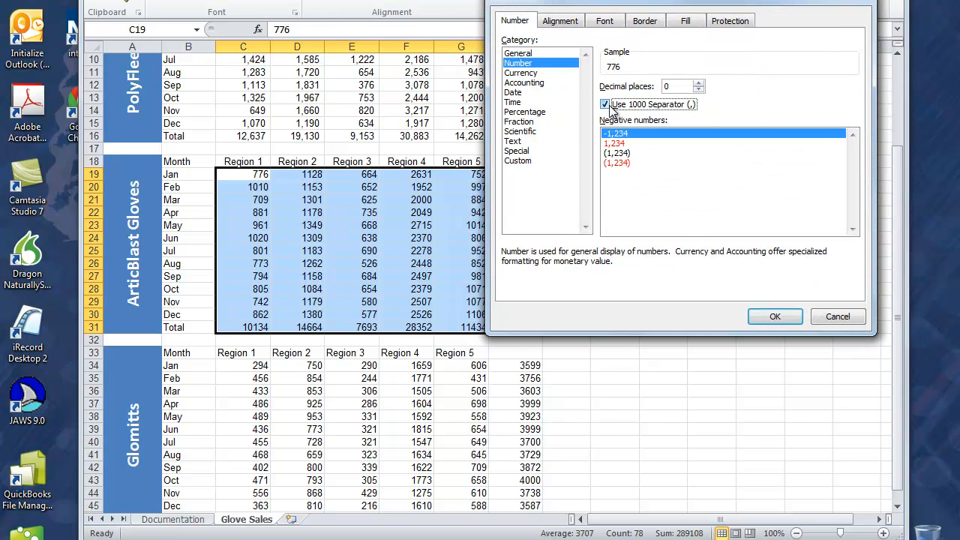
left_click(780, 317)
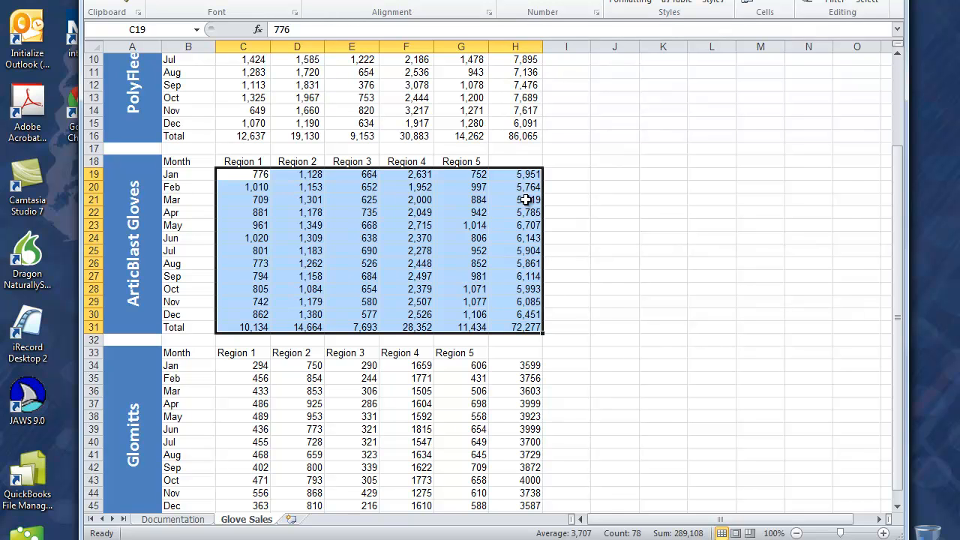
Copy the Total heading from H3 into H18 and H33 for the other two product sections
scroll(524, 225, "up", 3)
left_click(523, 115)
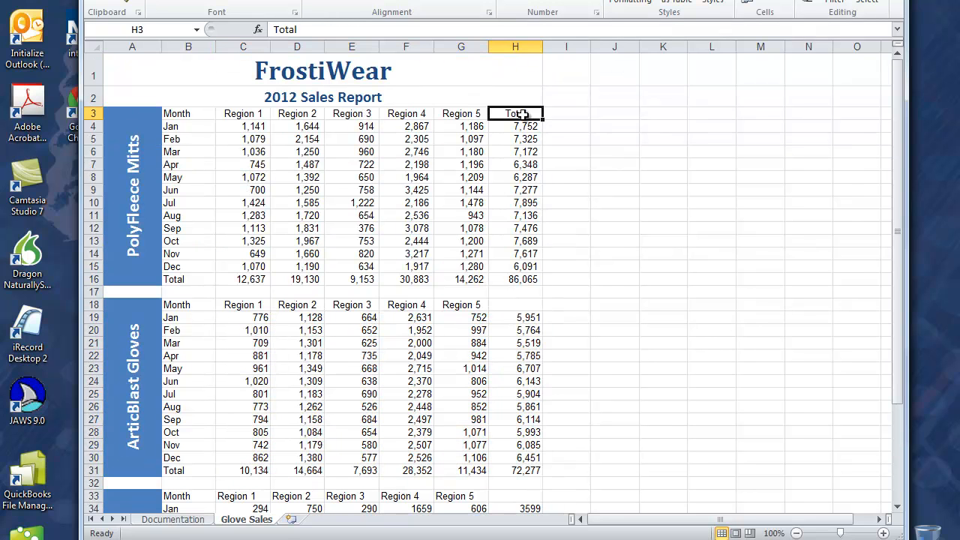
key("ctrl+c")
left_click(521, 304)
key("ctrl+v")
left_click(516, 496)
key("ctrl+v")
Center the Glomitts headings in C33:H33 and apply comma style with no decimal places to C34:H46
scroll(473, 353, "down", 6)
left_click_drag(250, 242, 517, 239)
left_click(334, 3)
left_click_drag(248, 251, 535, 405)
left_click(564, 4)
left_click(596, 3)
left_click(596, 3)
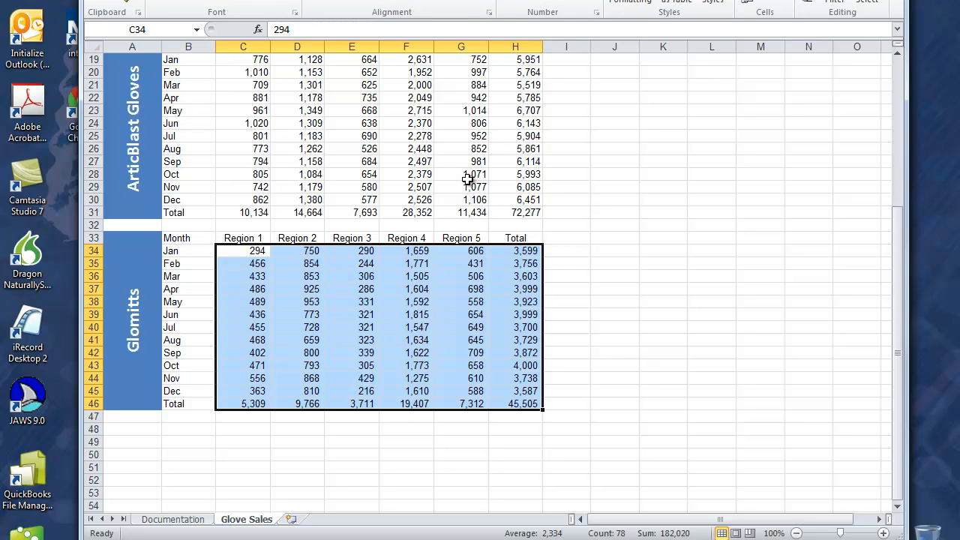
Convert the PolyFleece Mitts range B3:H16 into a table that uses its first row as headers
scroll(466, 178, "up", 3)
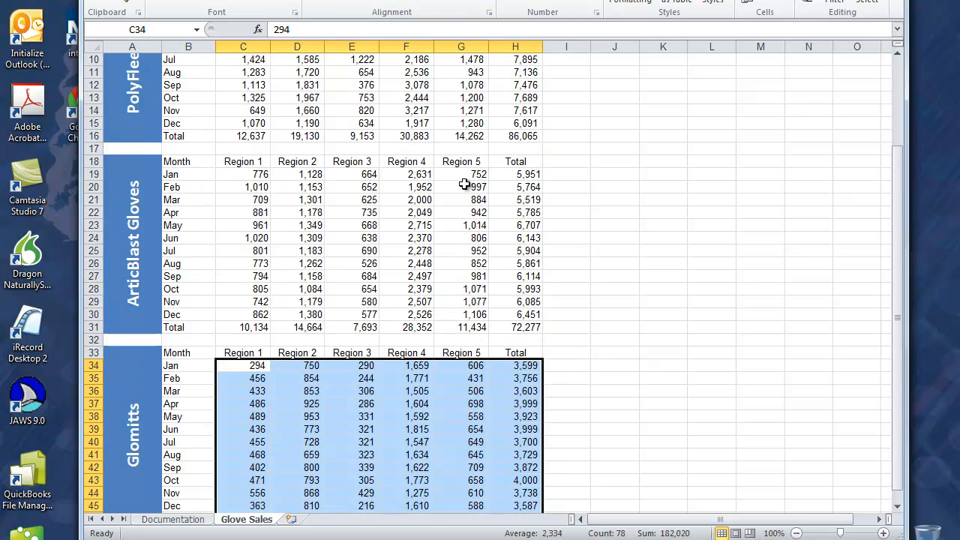
scroll(467, 180, "up", 3)
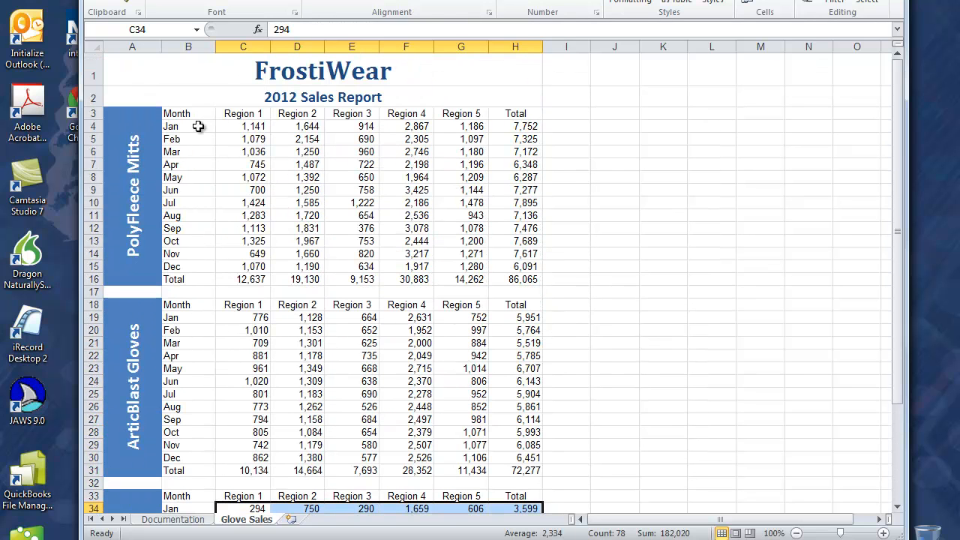
left_click(191, 112)
left_click_drag(191, 113, 508, 277)
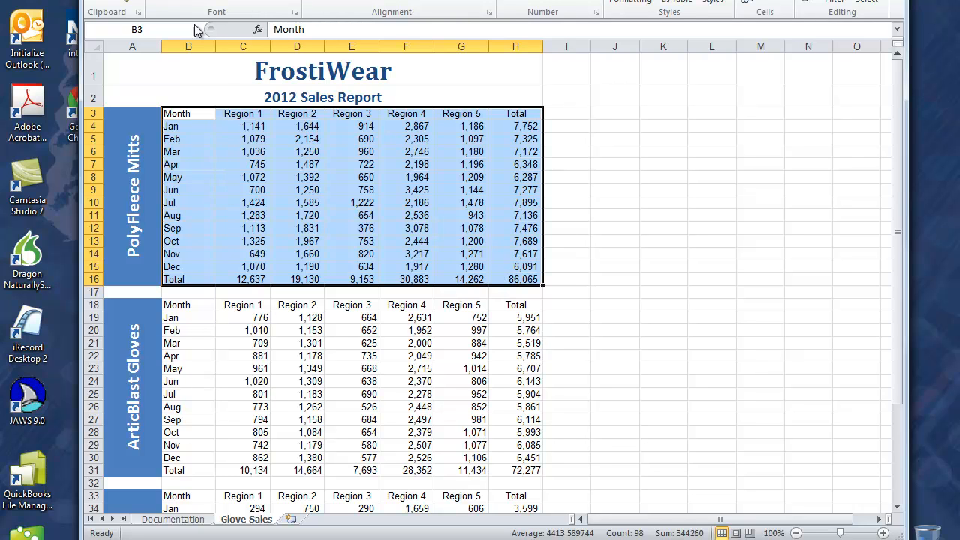
key("alt+n")
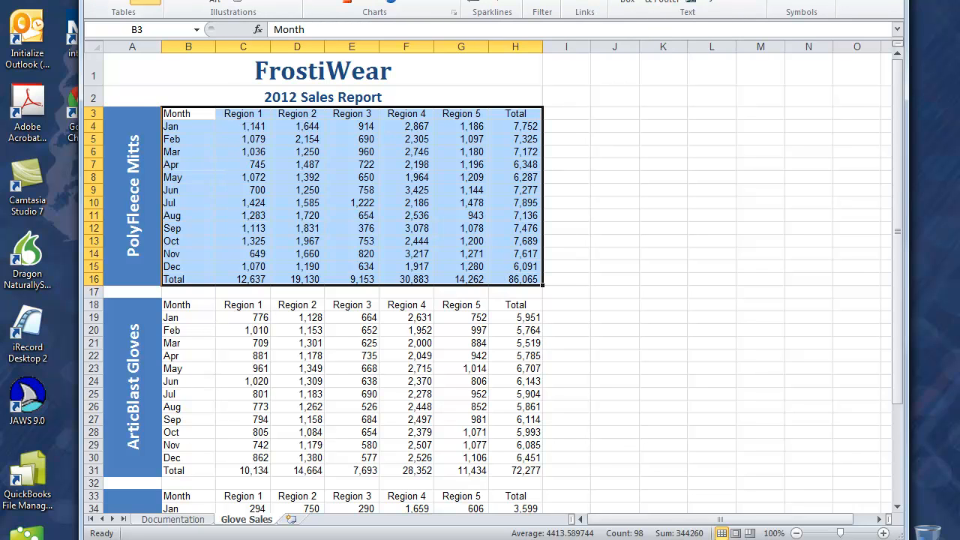
key("t")
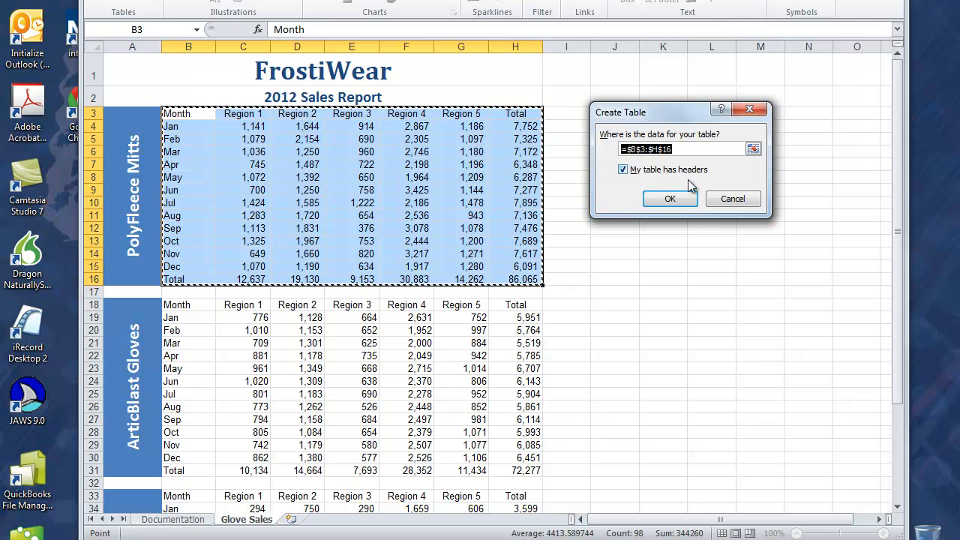
left_click(671, 199)
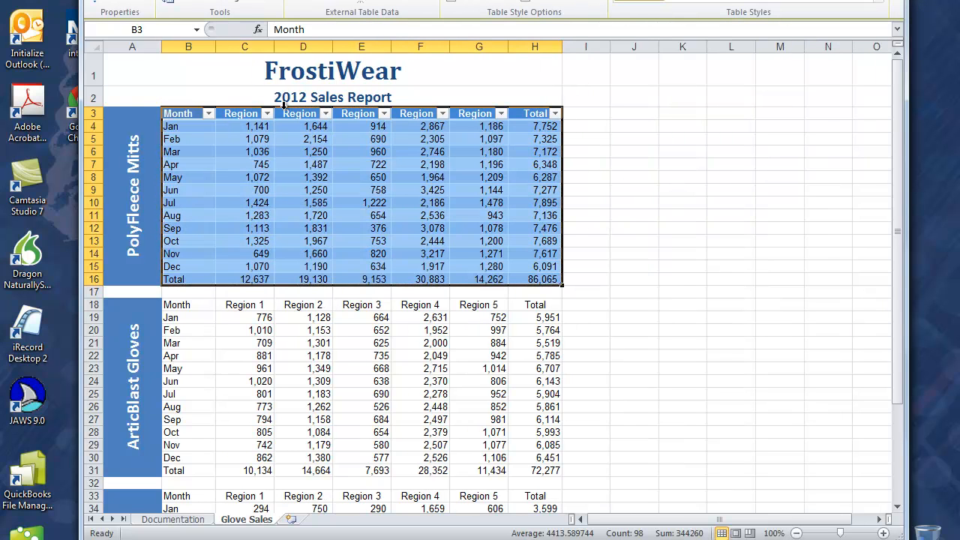
Turn off the PolyFleece Mitts table's filter buttons, and undo both that change and the table creation
left_click(309, 0)
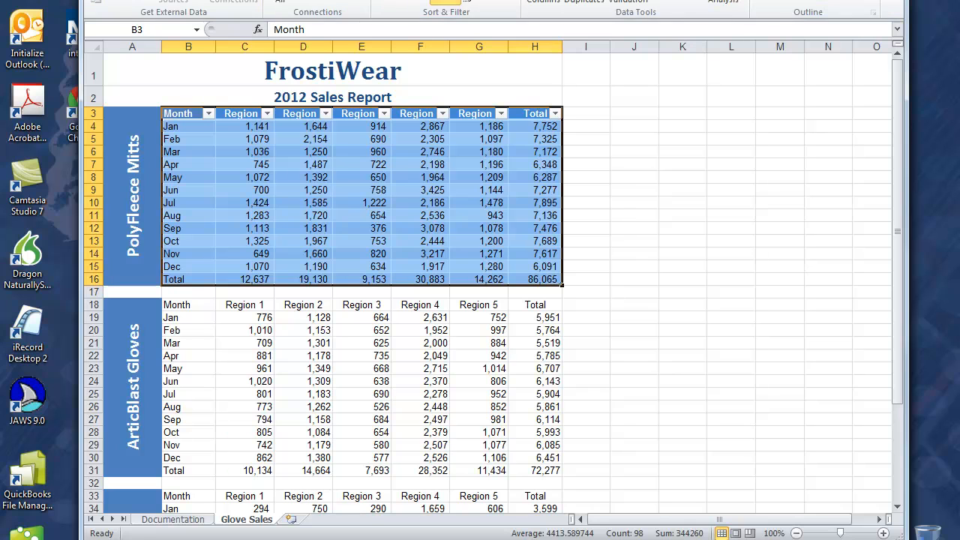
left_click(448, 1)
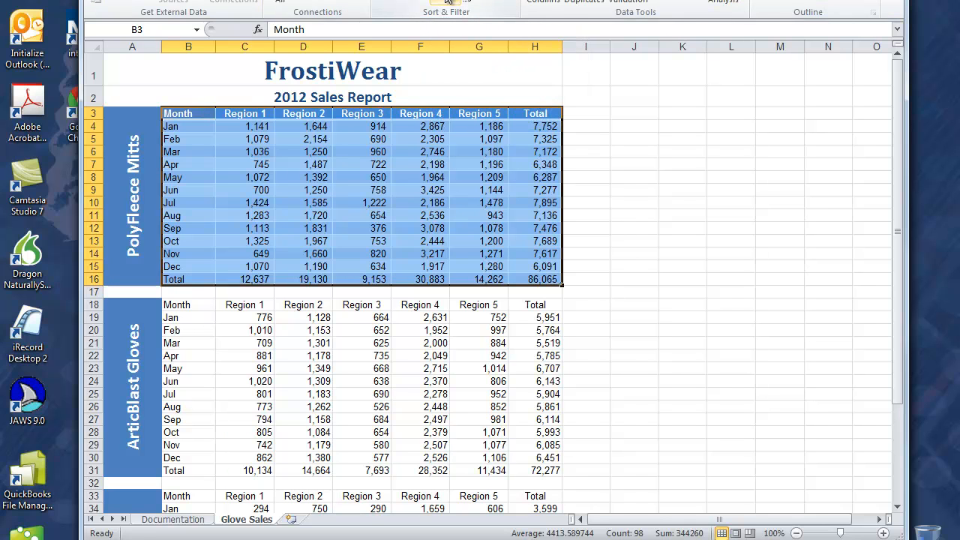
key("ctrl+z")
key("ctrl+z")
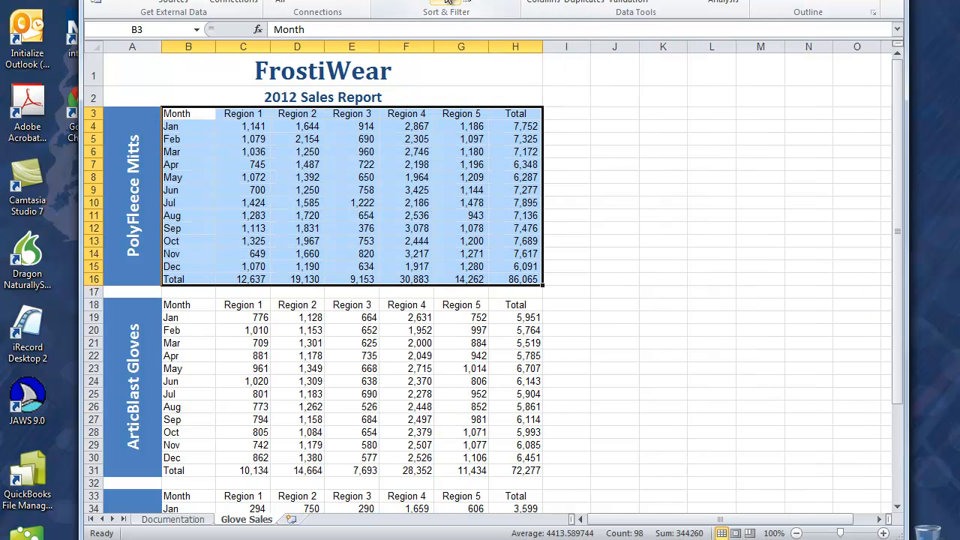
Try creating a table from B3:H16 with the My table has headers option off, and undo it
left_click(179, 0)
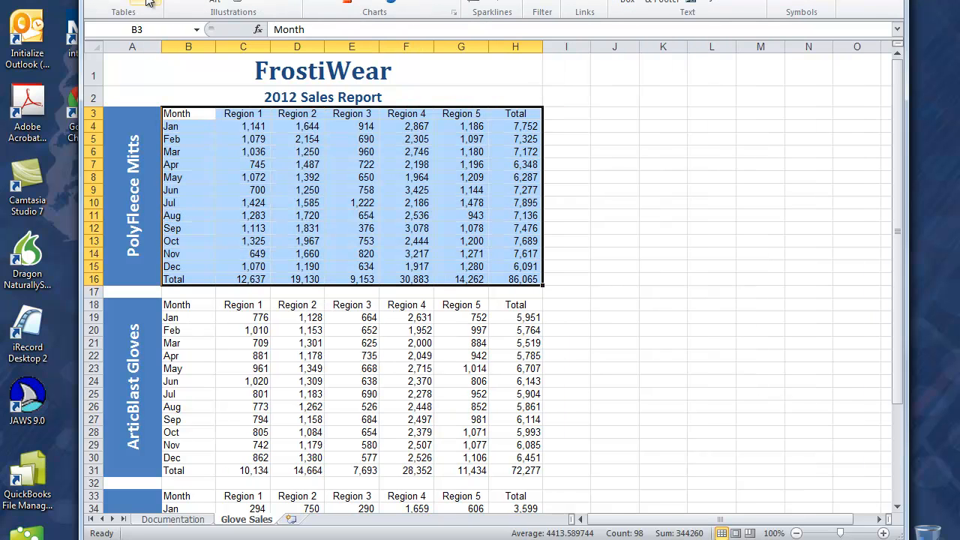
left_click(146, 2)
left_click(622, 169)
left_click(670, 199)
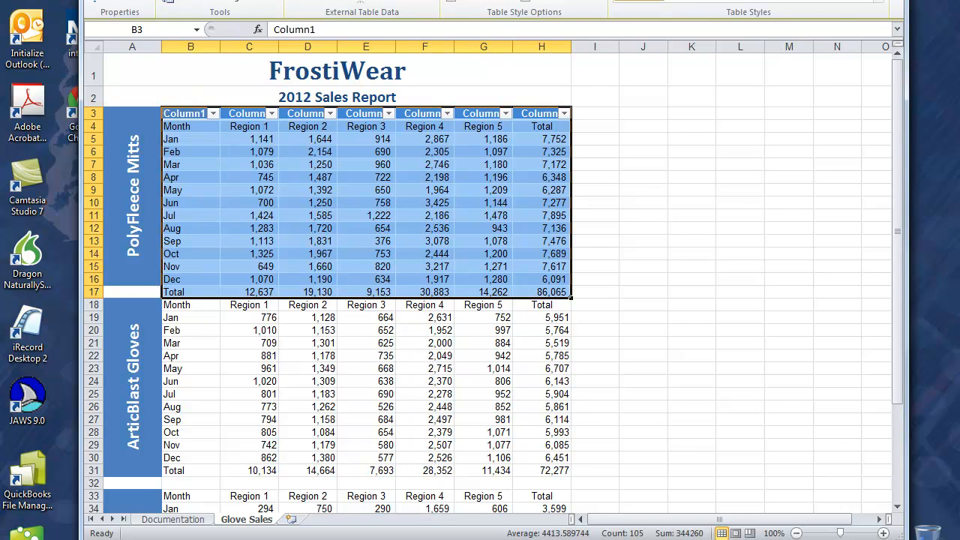
key("ctrl+z")
Convert the PolyFleece Mitts range B3:H16 into a table with headers and turn off its filter buttons
key("alt+n")
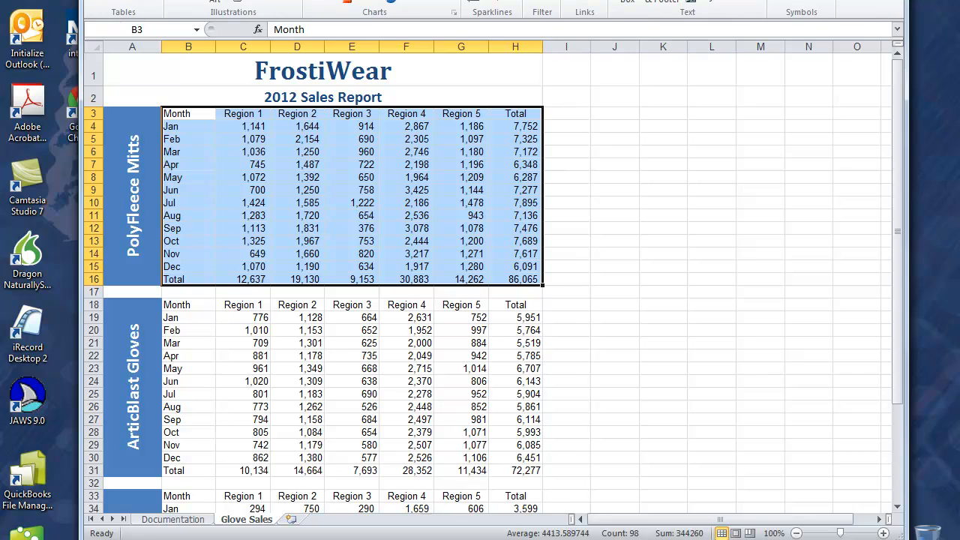
left_click(156, 2)
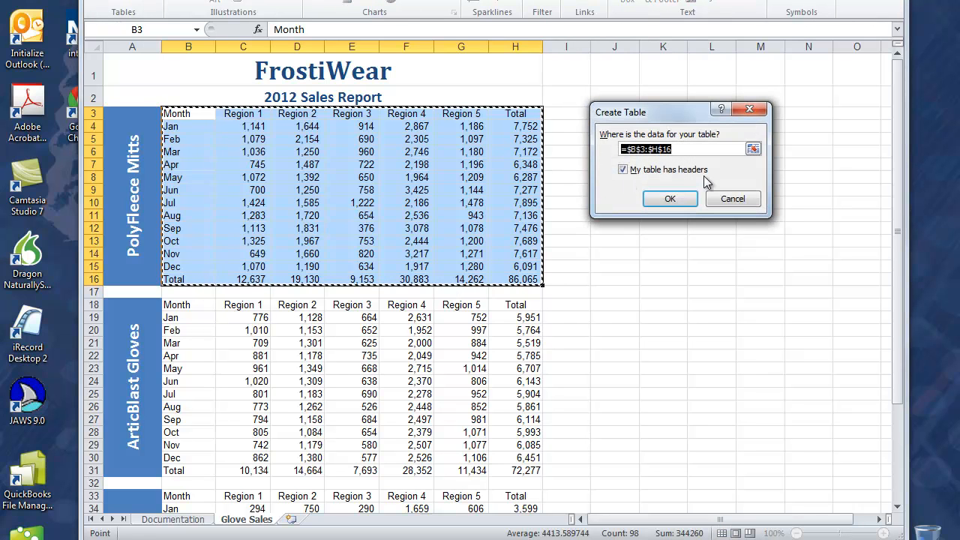
left_click(671, 199)
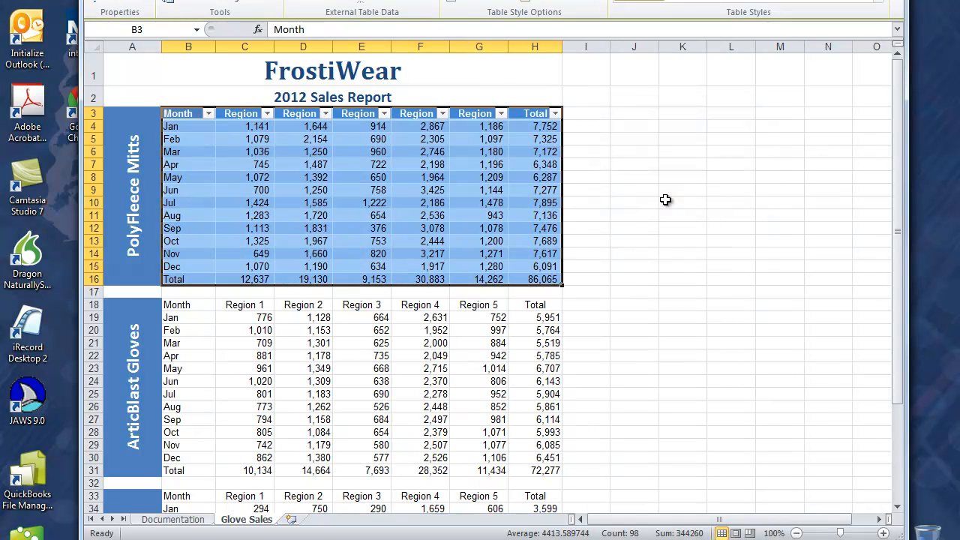
left_click(322, 0)
left_click(445, 1)
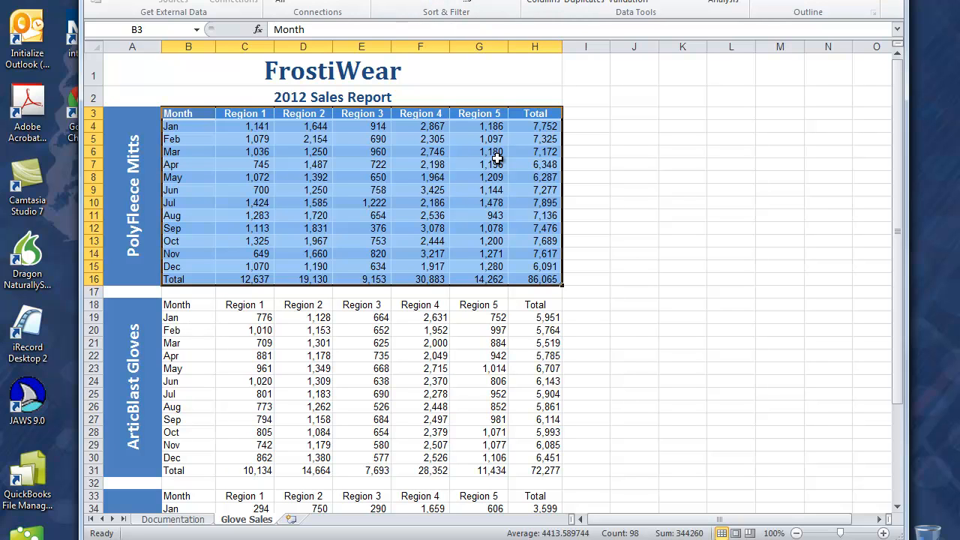
Apply the first blue Medium table style to the PolyFleece Mitts table and turn on First Column and Last Column emphasis
left_click(480, 0)
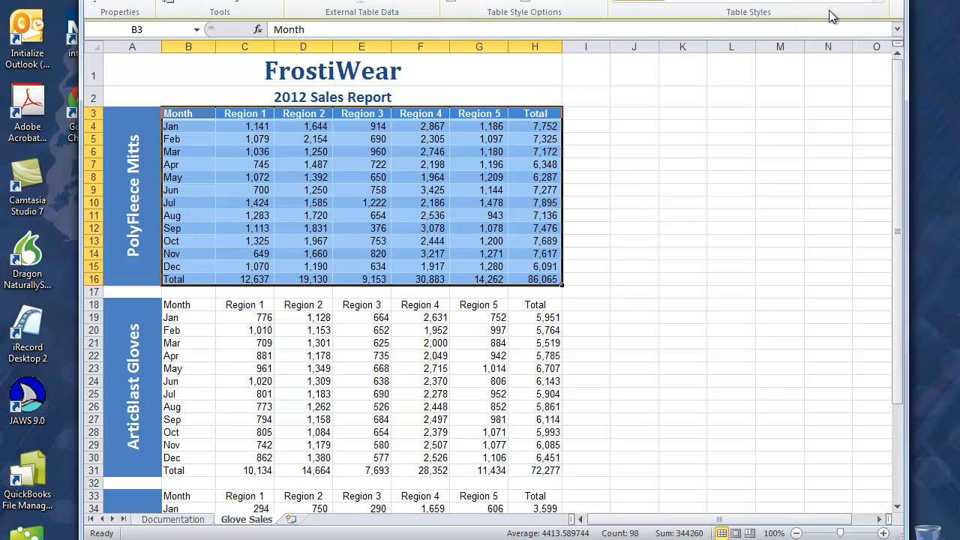
left_click(890, 6)
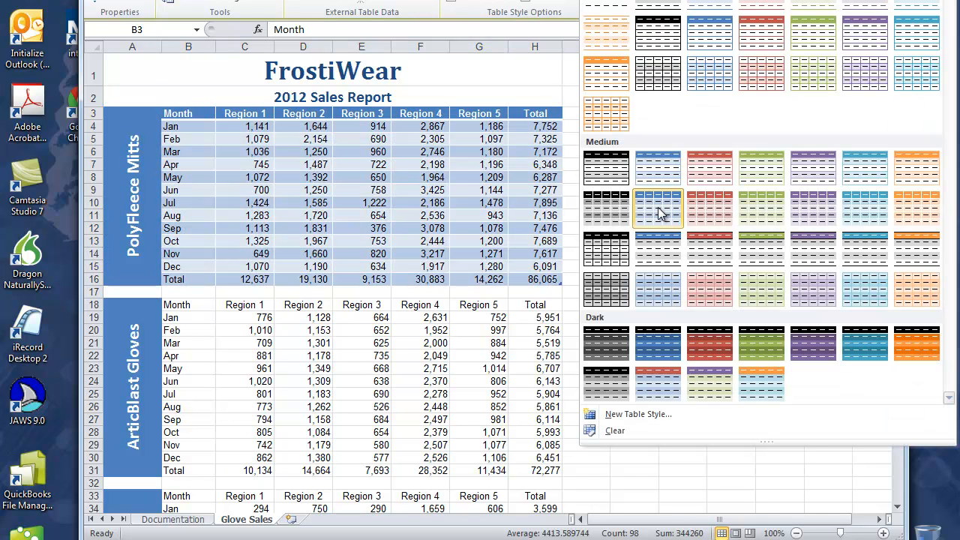
left_click(655, 159)
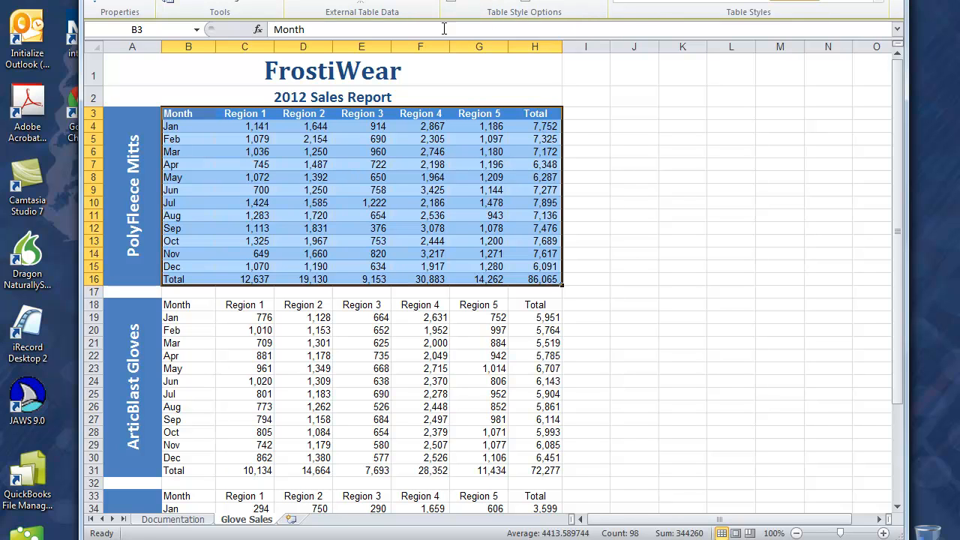
left_click(526, 1)
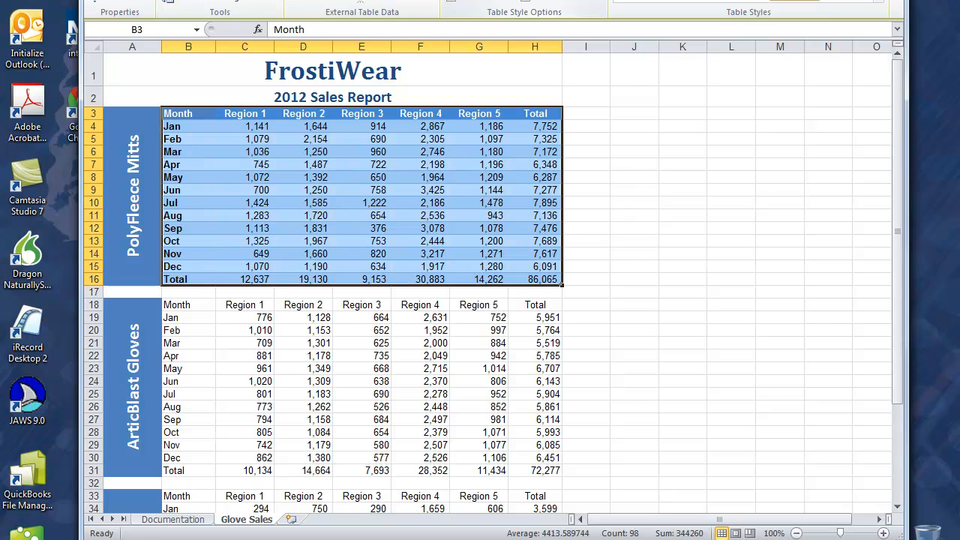
left_click(526, 0)
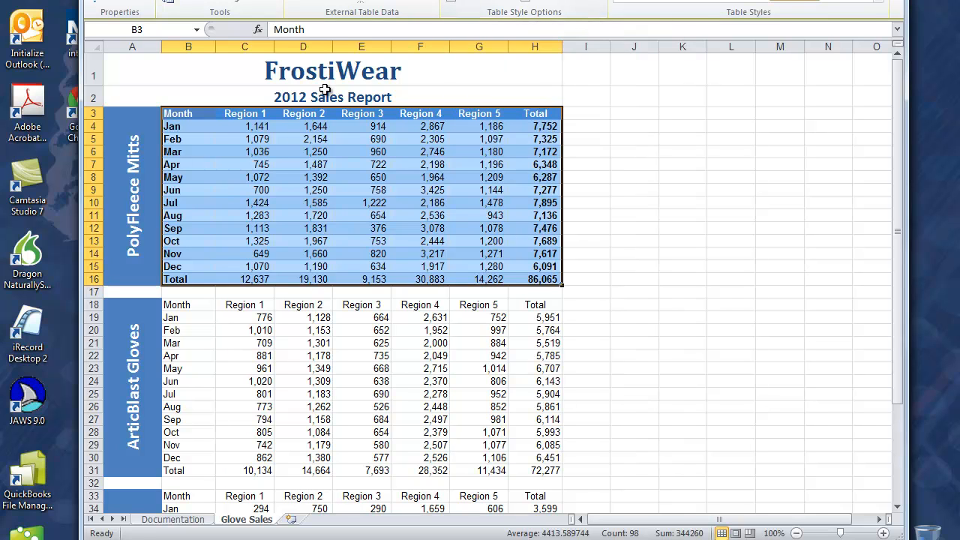
Fill the PolyFleece Mitts total row, B16:H16, with yellow
left_click_drag(196, 279, 533, 279)
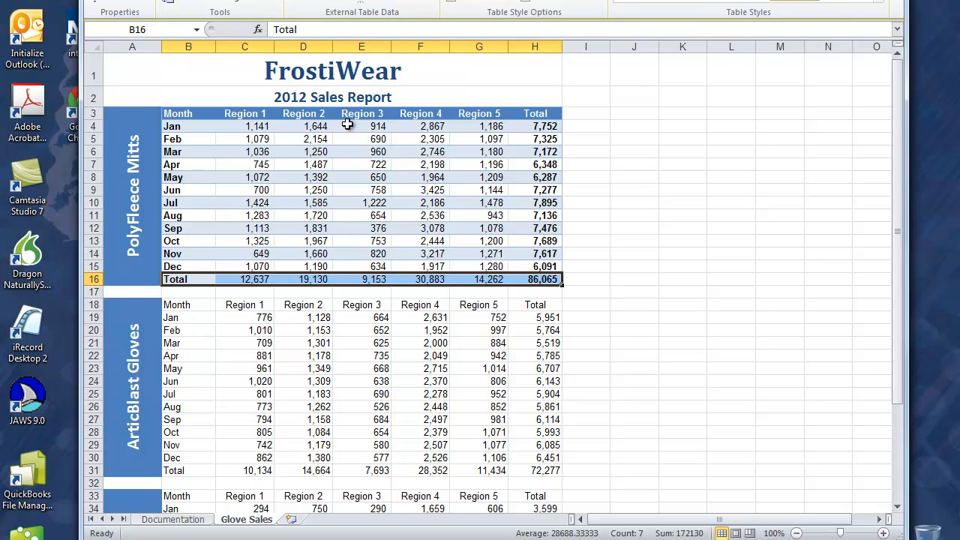
left_click(135, 0)
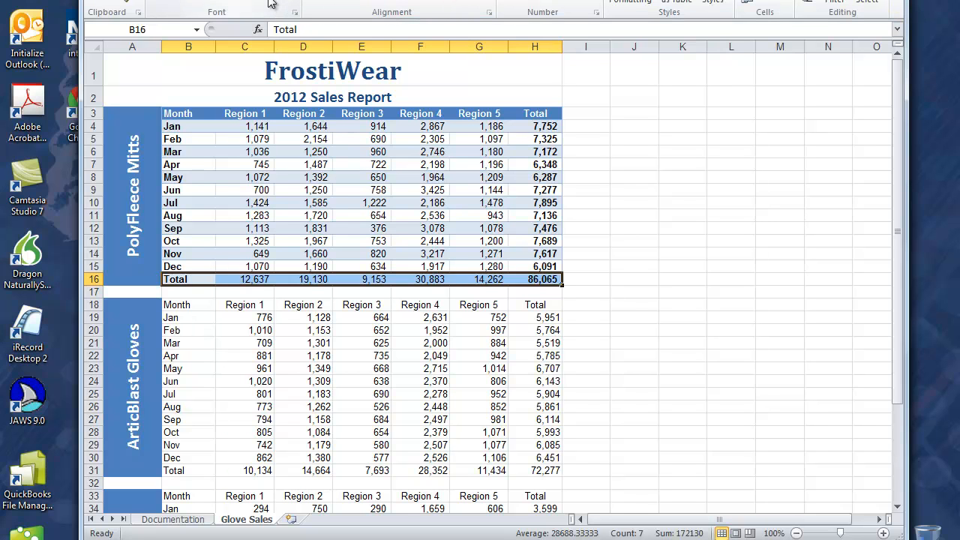
left_click(269, 2)
left_click(295, 101)
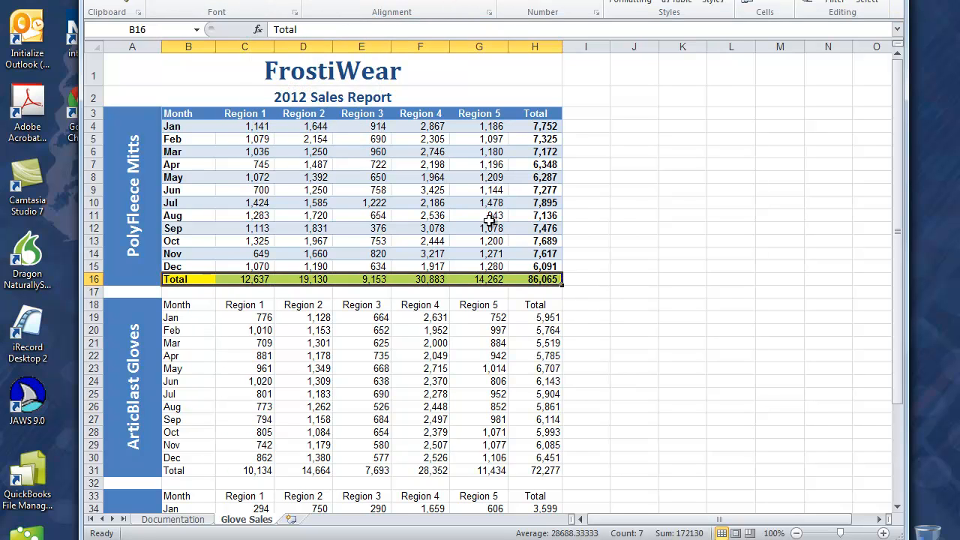
Convert the ArticBlast Gloves range B18:H31 into a table with headers and turn off its filter buttons
scroll(498, 217, "down", 2)
scroll(498, 217, "up", 2)
scroll(358, 452, "down", 1)
scroll(358, 452, "down", 2)
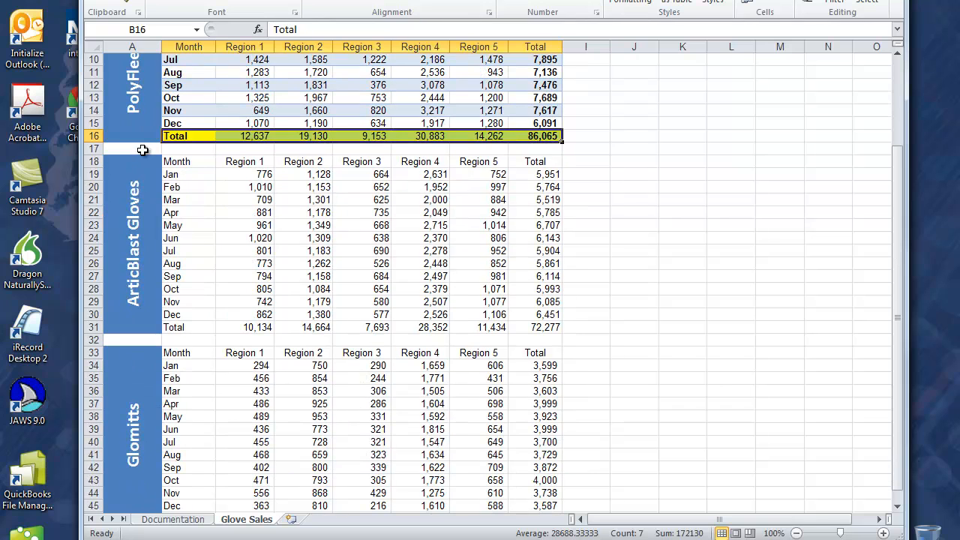
left_click_drag(178, 160, 523, 333)
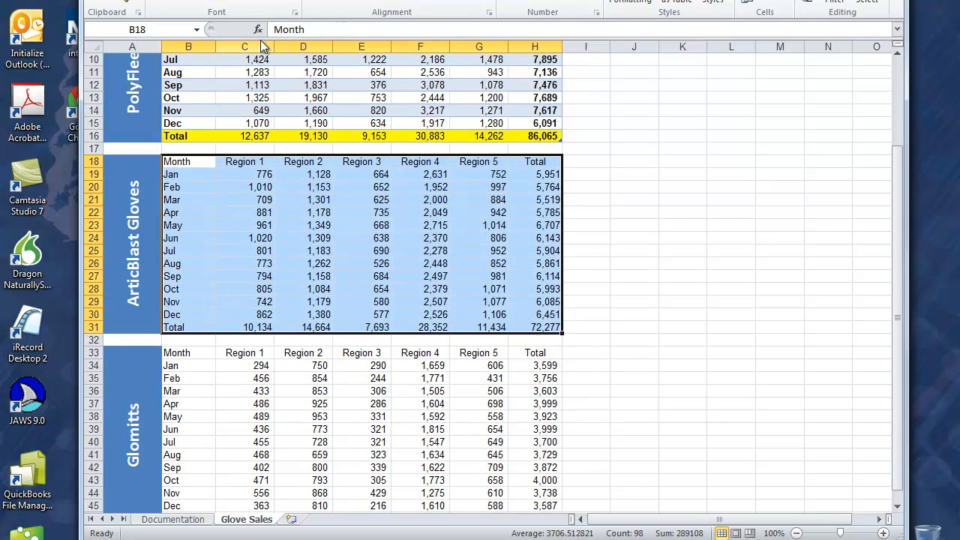
key("alt+n")
key("t")
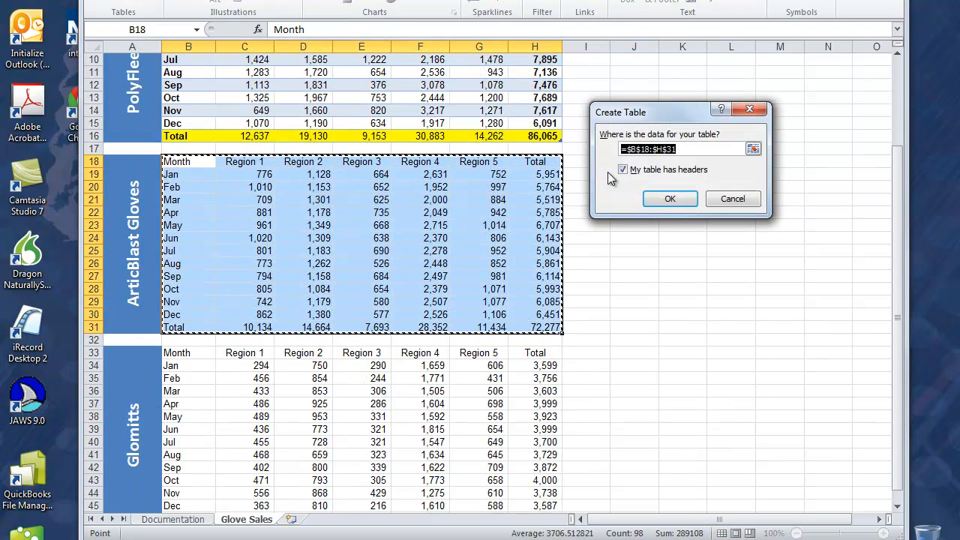
left_click(678, 198)
key("alt+a")
left_click(464, 2)
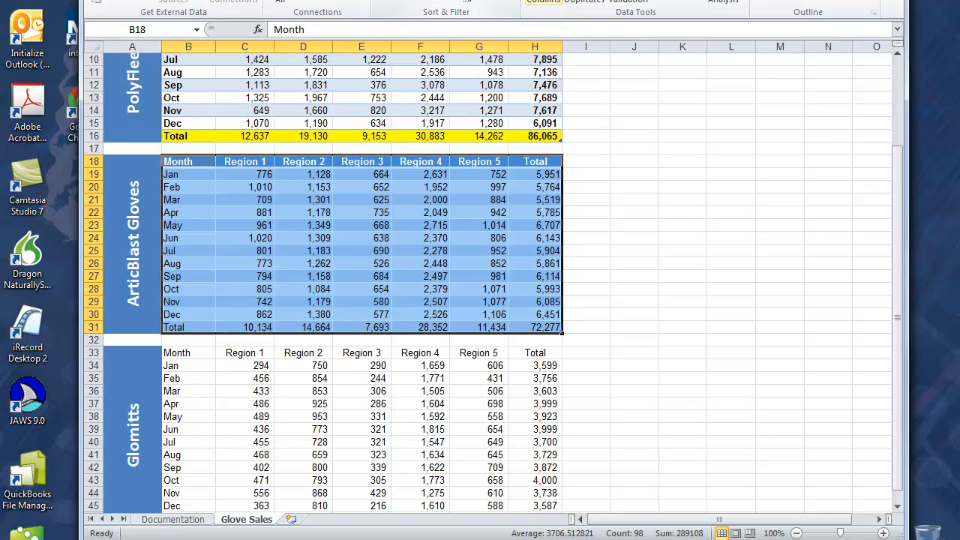
Apply the first blue Medium table style to the ArticBlast Gloves table and turn on First Column and Last Column emphasis
left_click(880, 9)
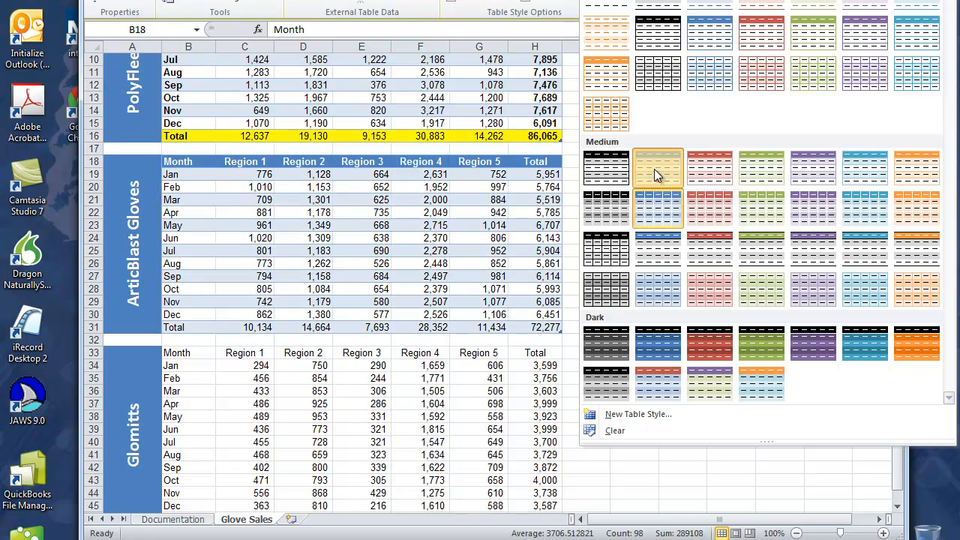
left_click(654, 168)
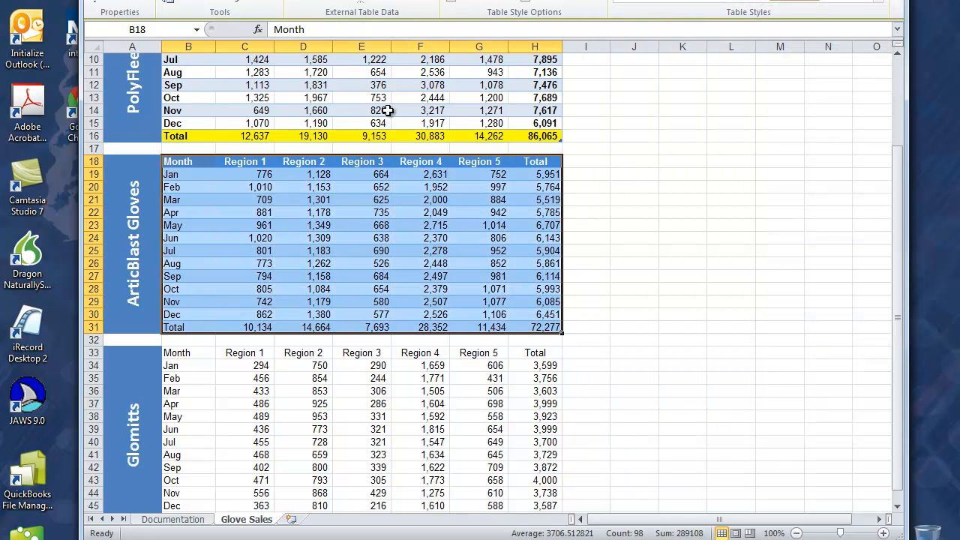
left_click(525, 0)
left_click(525, 0)
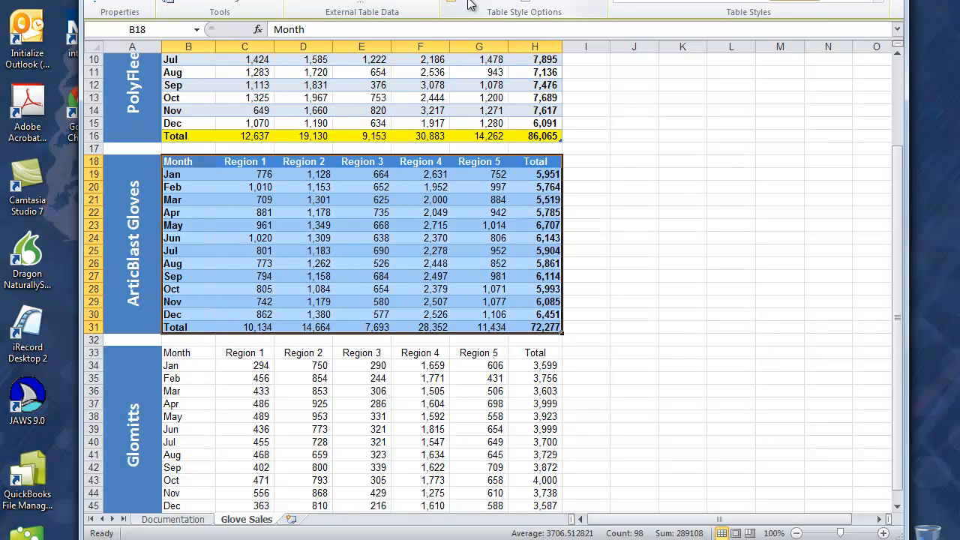
Fill the ArticBlast Gloves total row, B31:H31, with yellow
left_click_drag(189, 327, 531, 326)
left_click(142, 0)
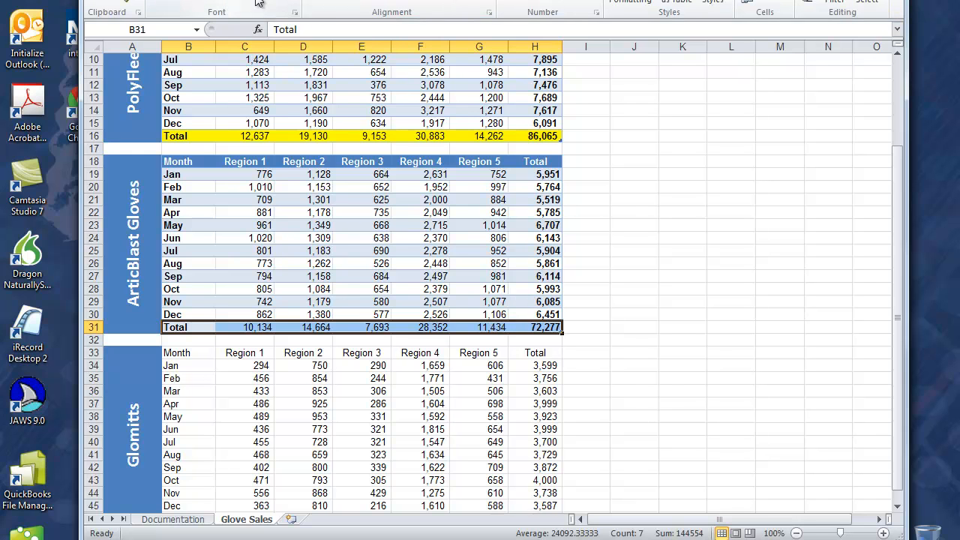
Convert the Glomitts range B33:H46 into a table that uses its first row as headers
scroll(390, 203, "down", 6)
left_click_drag(194, 122, 513, 284)
left_click(178, 0)
left_click(145, 1)
left_click(677, 199)
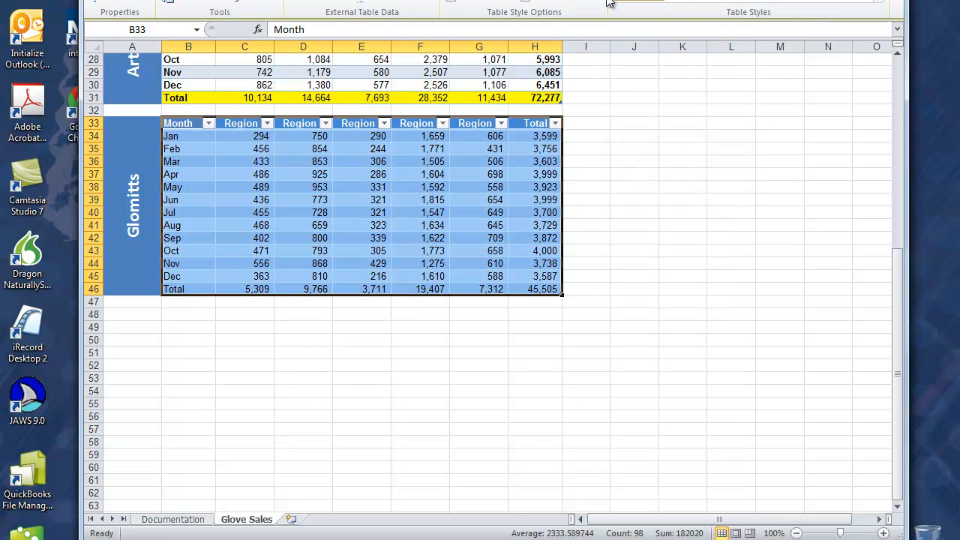
Apply the first blue Medium table style to the Glomitts table and turn on First Column and Last Column emphasis
left_click(880, 6)
left_click(663, 175)
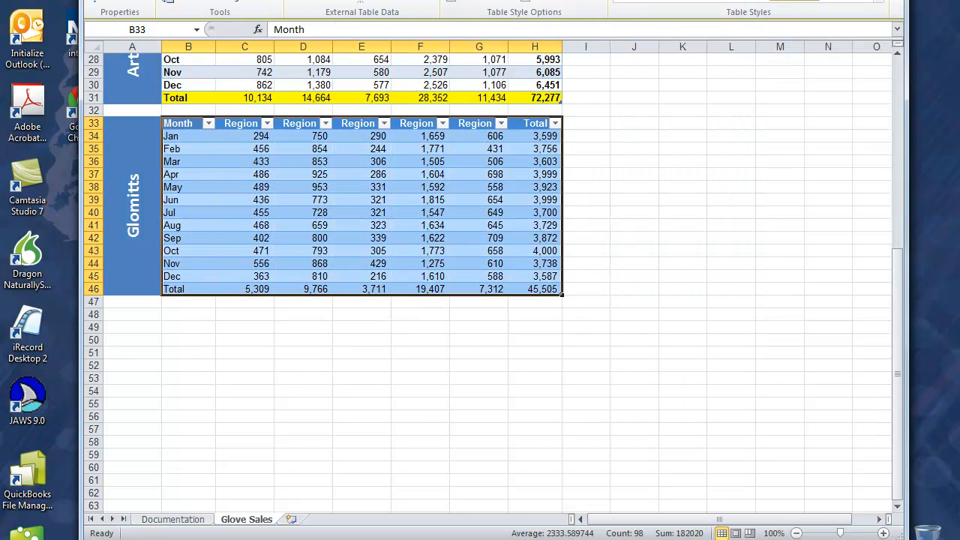
Fill the Glomitts total row, B46:H46, with yellow
left_click_drag(187, 289, 523, 293)
left_click(141, 0)
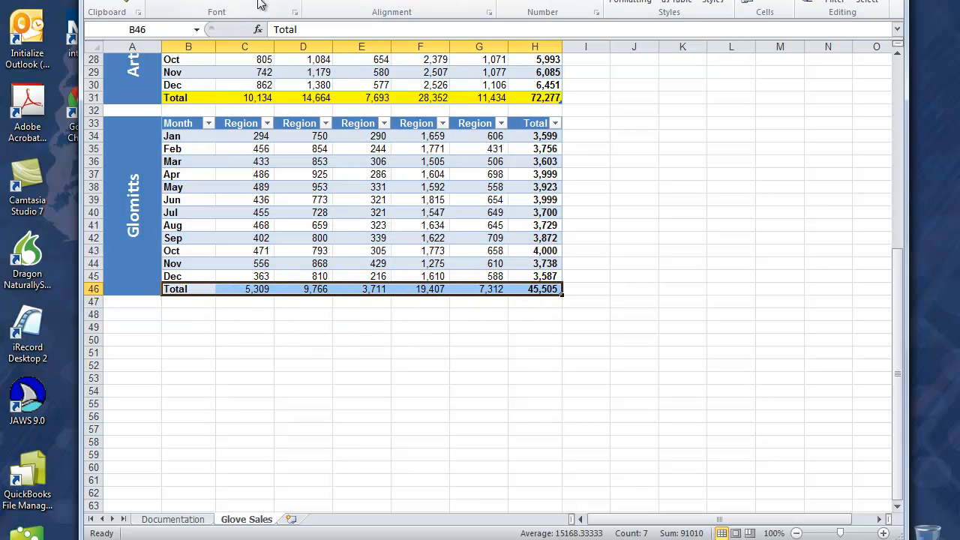
Turn off the filter buttons in the Glomitts table's header row
scroll(405, 161, "up", 9)
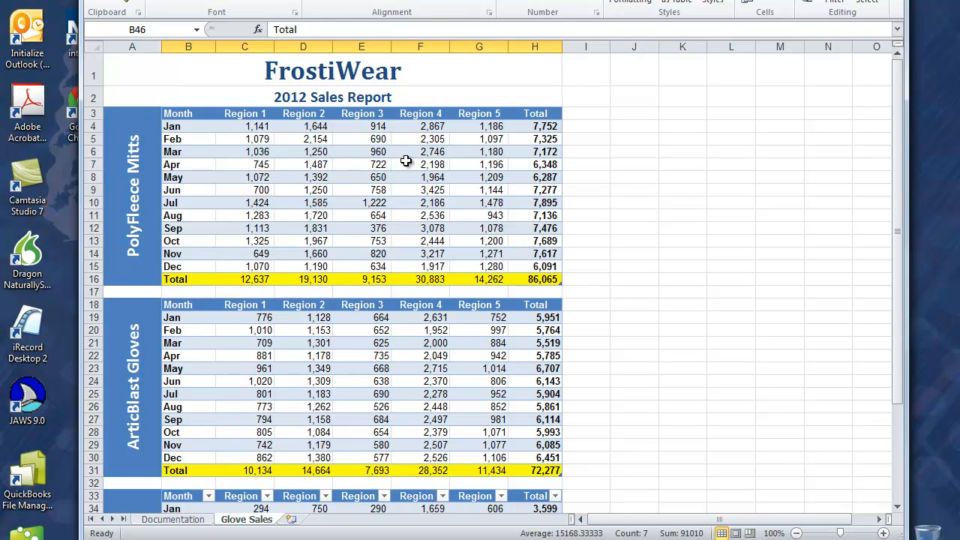
scroll(405, 162, "down", 6)
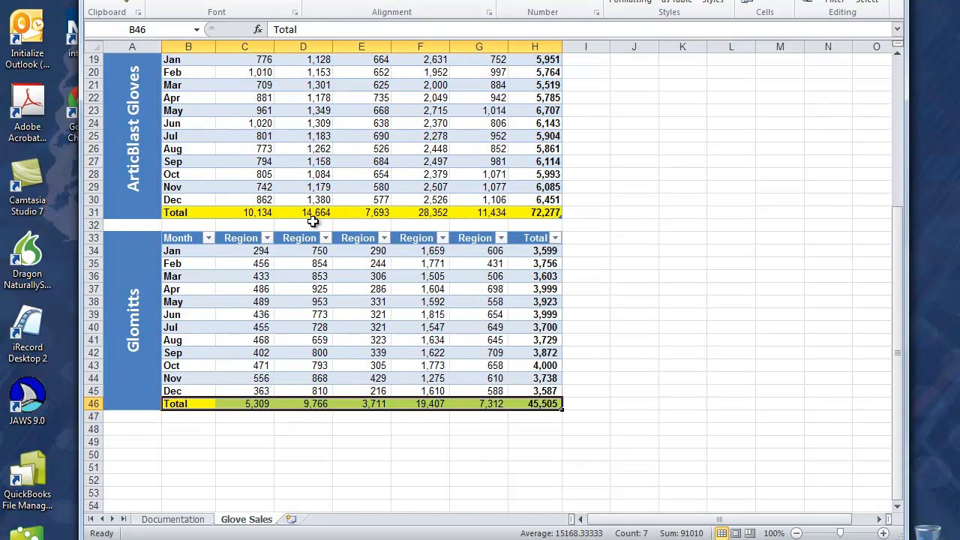
left_click(198, 244)
left_click(327, 0)
left_click(444, 2)
Set the Glove Sales sheet's page orientation to landscape
scroll(339, 250, "up", 6)
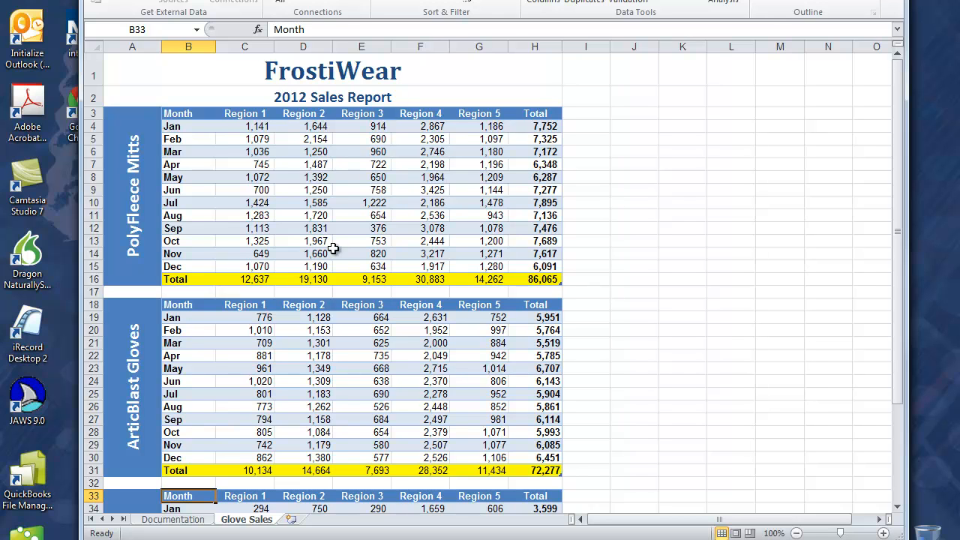
left_click(225, 0)
left_click(238, 2)
left_click(233, 58)
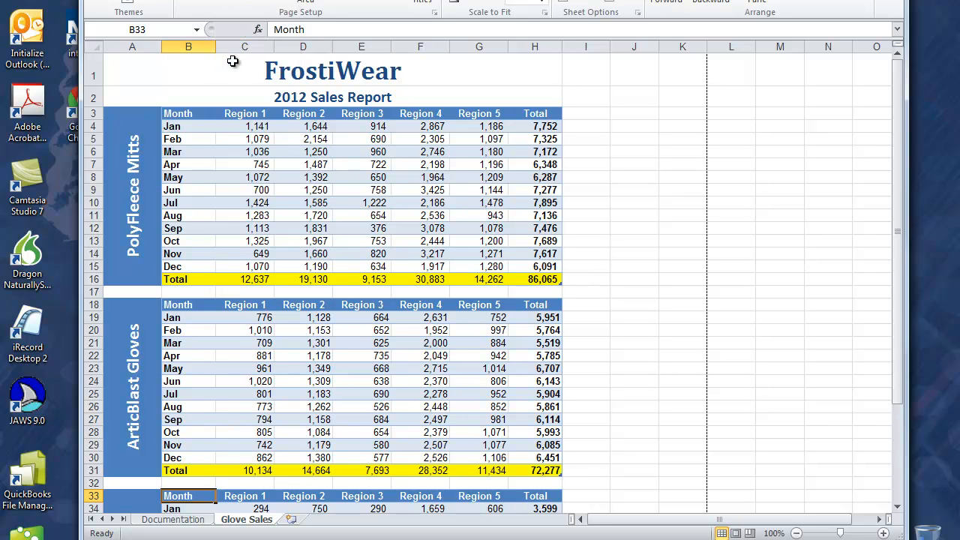
Insert page breaks above the ArticBlast Gloves block at row 18 and above the Glomitts block at row 33
left_click(139, 305)
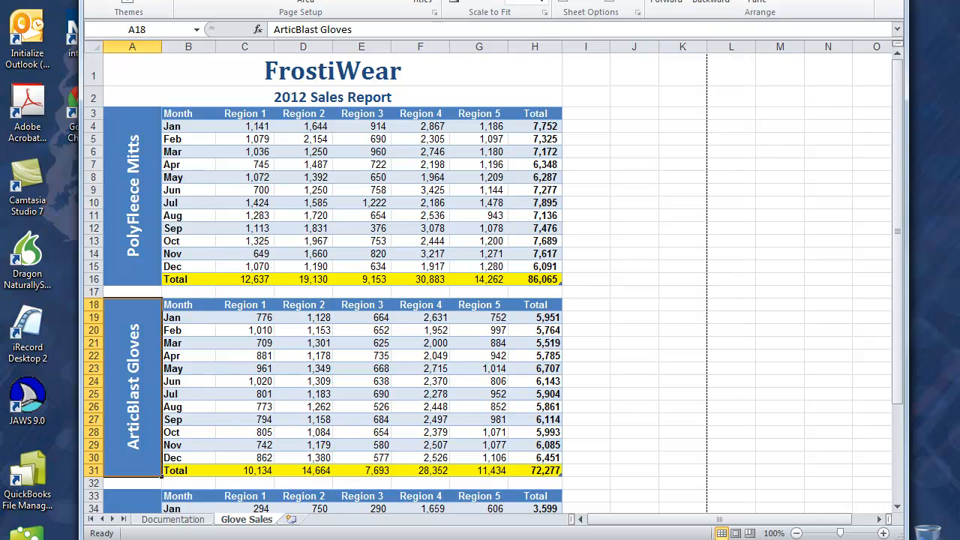
left_click(338, 5)
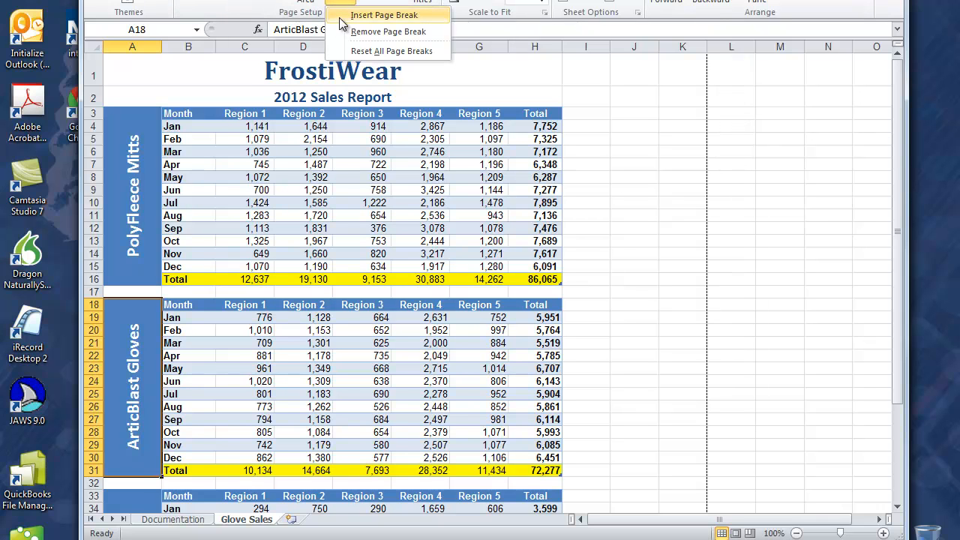
left_click(342, 16)
scroll(252, 182, "down", 5)
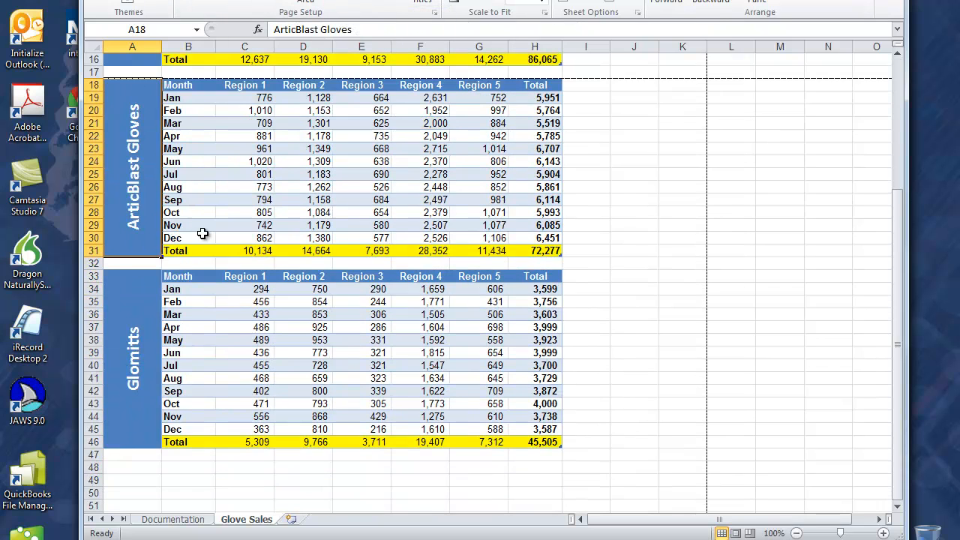
left_click(135, 275)
left_click(338, 4)
left_click(337, 16)
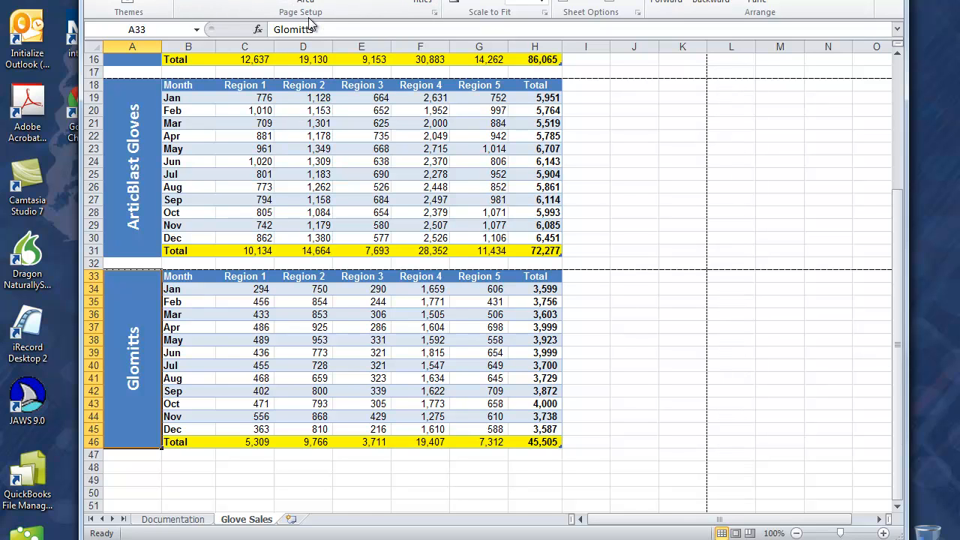
Set rows 1 and 2 to repeat at the top of every printed page and open the print preview
left_click(423, 2)
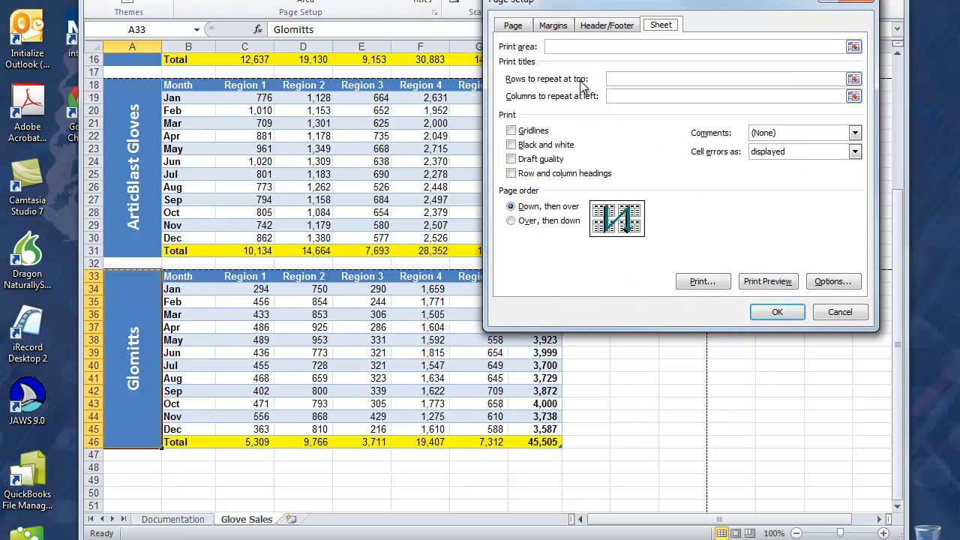
left_click(620, 78)
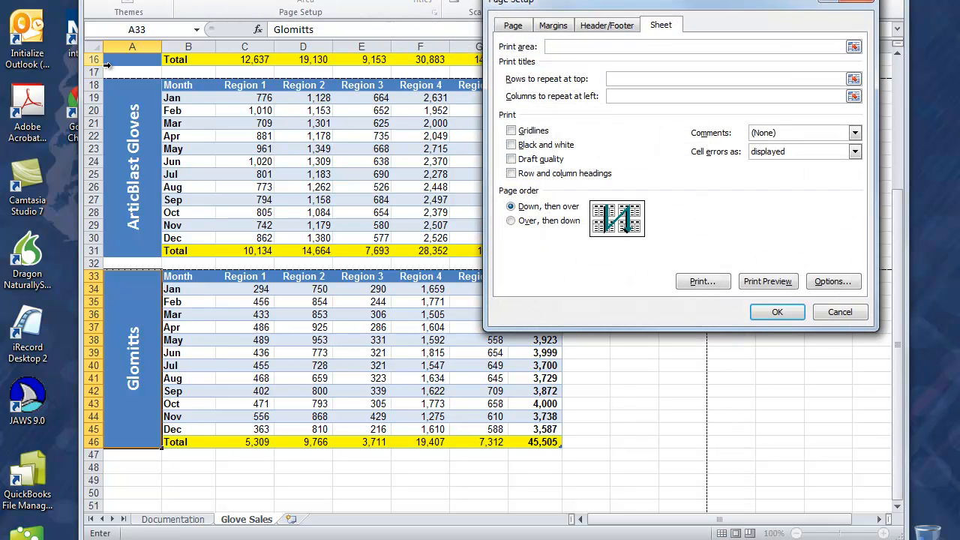
scroll(101, 72, "up", 5)
left_click_drag(96, 70, 96, 96)
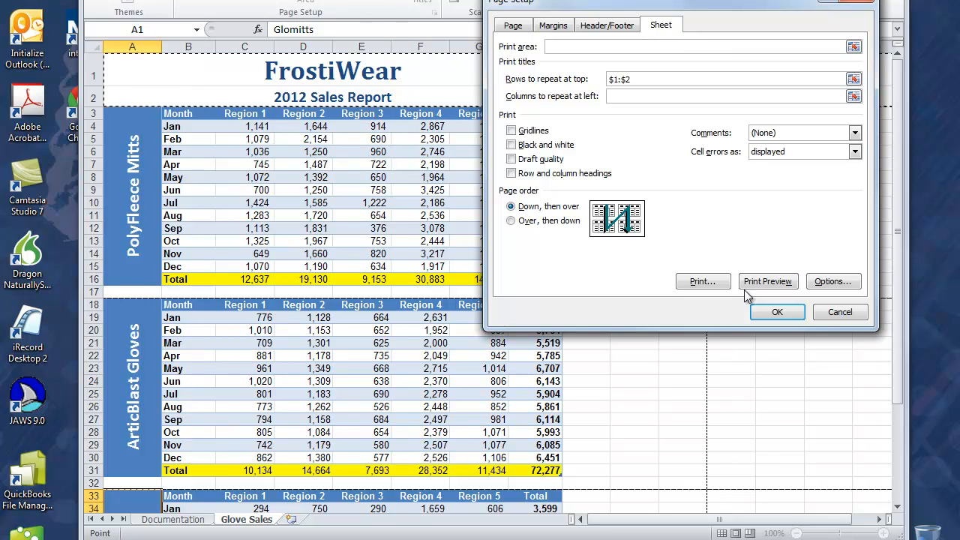
left_click(782, 285)
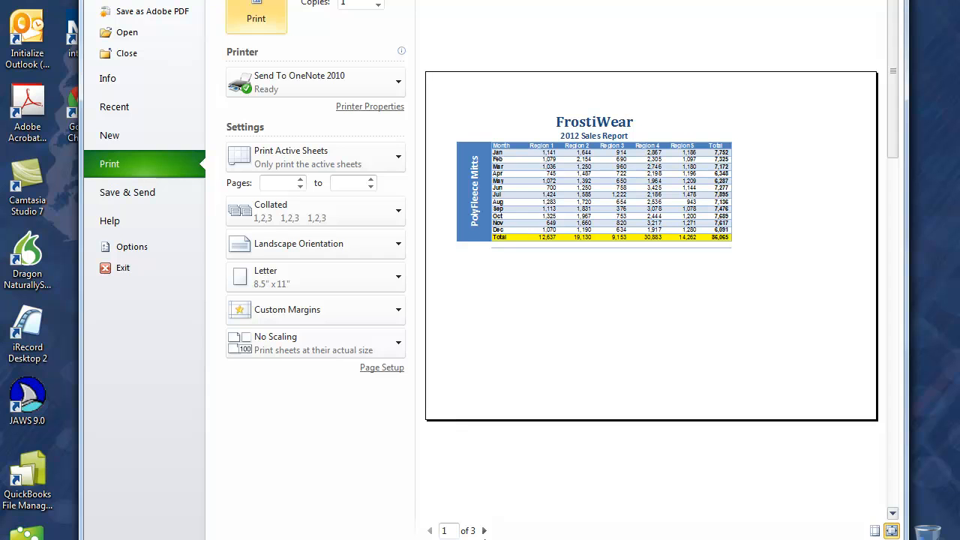
Page through the print preview to check the product blocks and repeated title rows, and return to the worksheet
left_click(484, 530)
left_click(483, 530)
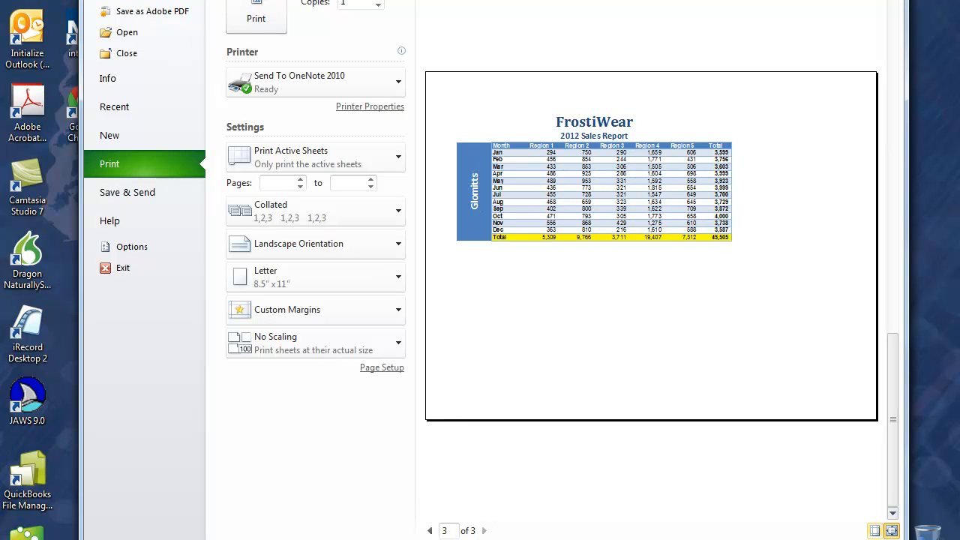
key("Escape")
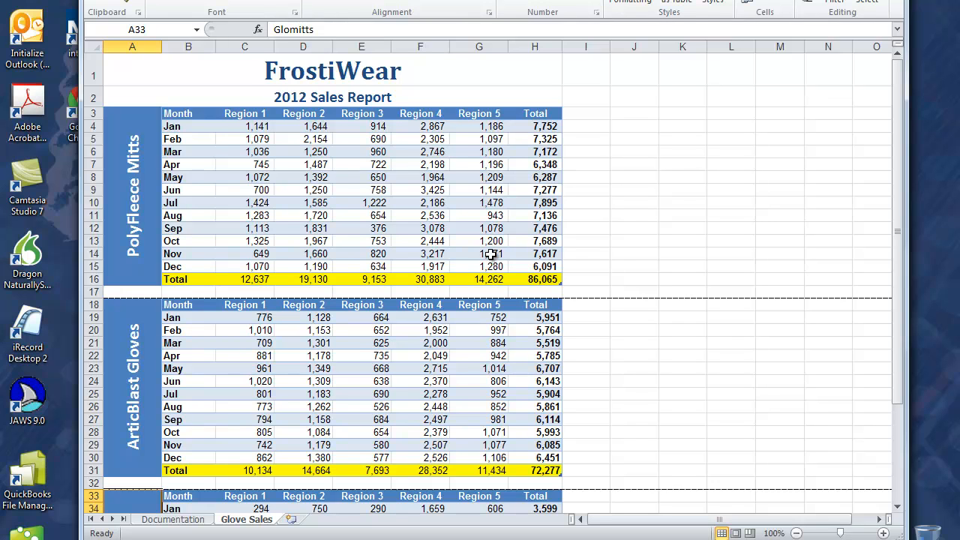
Add a page header to the Glove Sales sheet with the preparer's full name in its center section
left_click(183, 0)
left_click(662, 2)
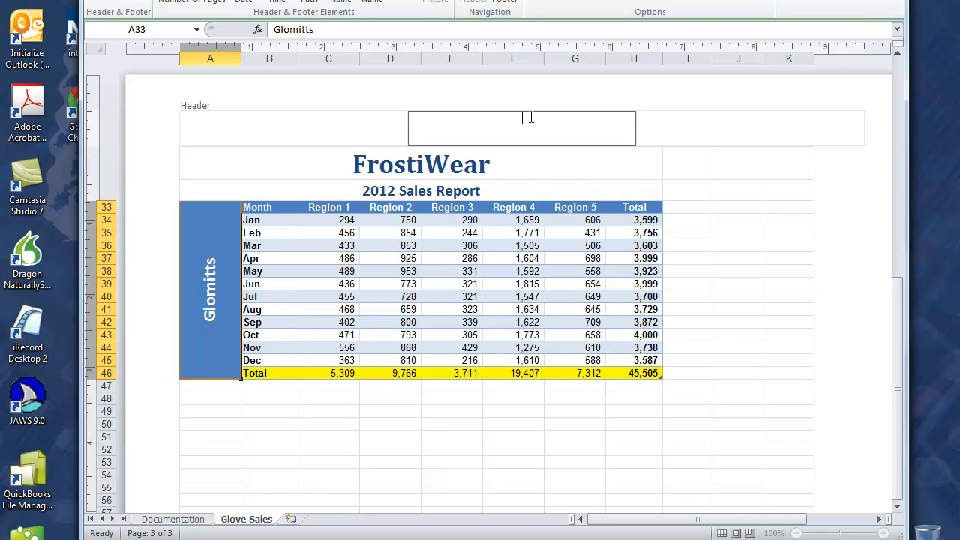
left_click(282, 115)
left_click(509, 131)
left_click(707, 126)
left_click(563, 123)
type("Michelle Anderson")
Insert the file name field in the left section of the page footer
left_click(895, 297)
left_click(896, 507)
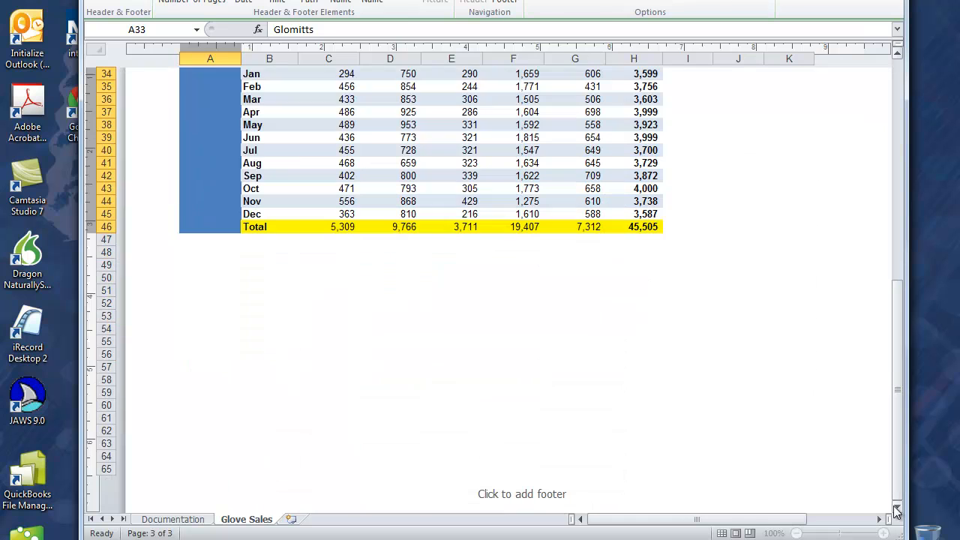
left_click(897, 507)
left_click(261, 474)
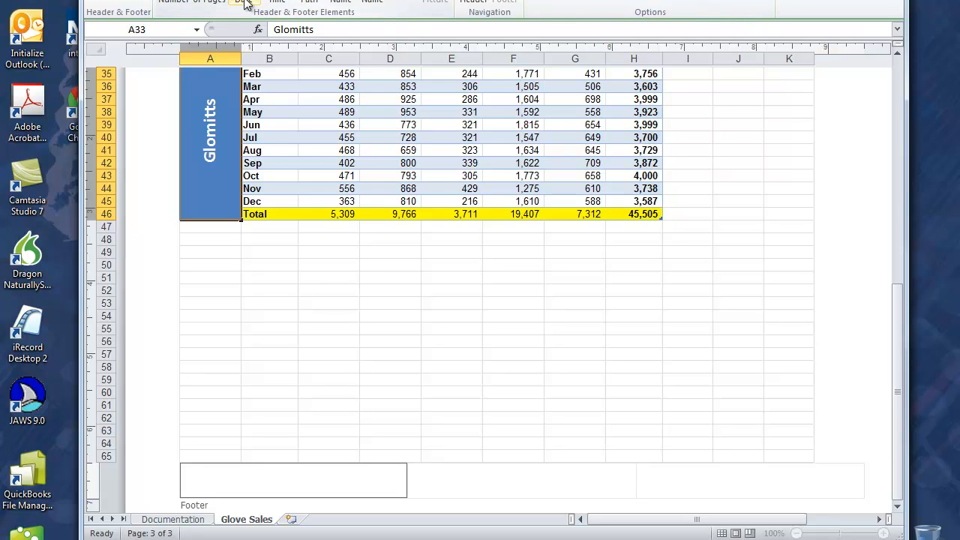
left_click(347, 4)
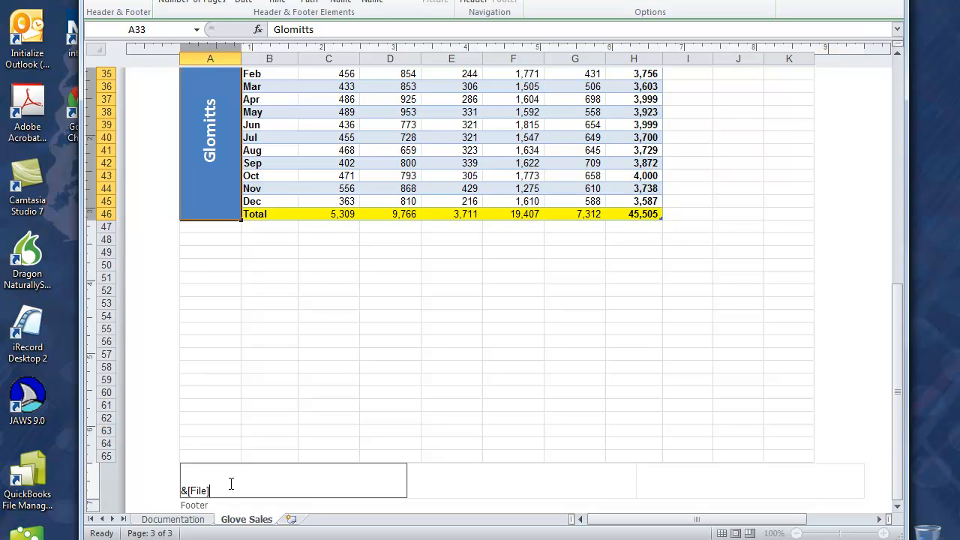
Enter "Page &[Page] of &[Pages]" in the footer's center section and insert the current date field in its right section
left_click(458, 483)
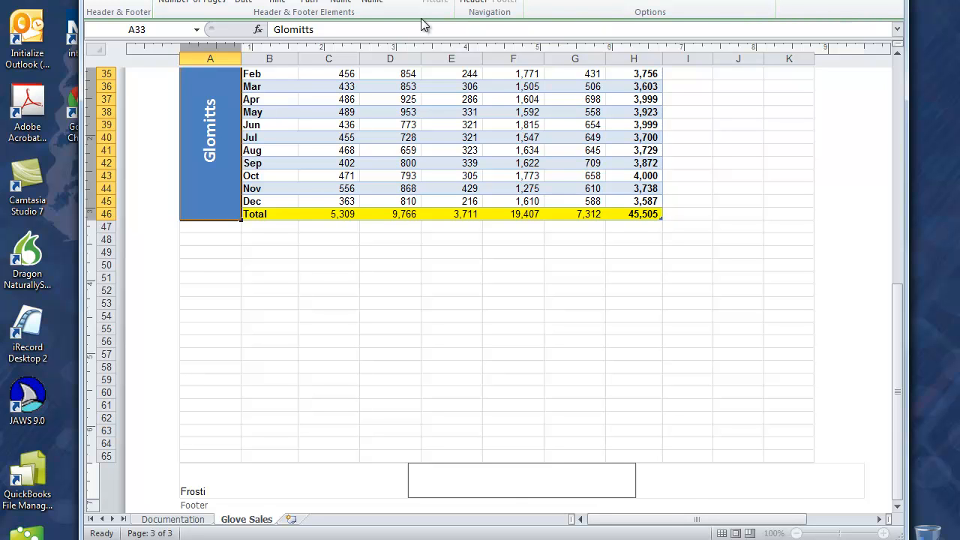
type("Page")
left_click(173, 2)
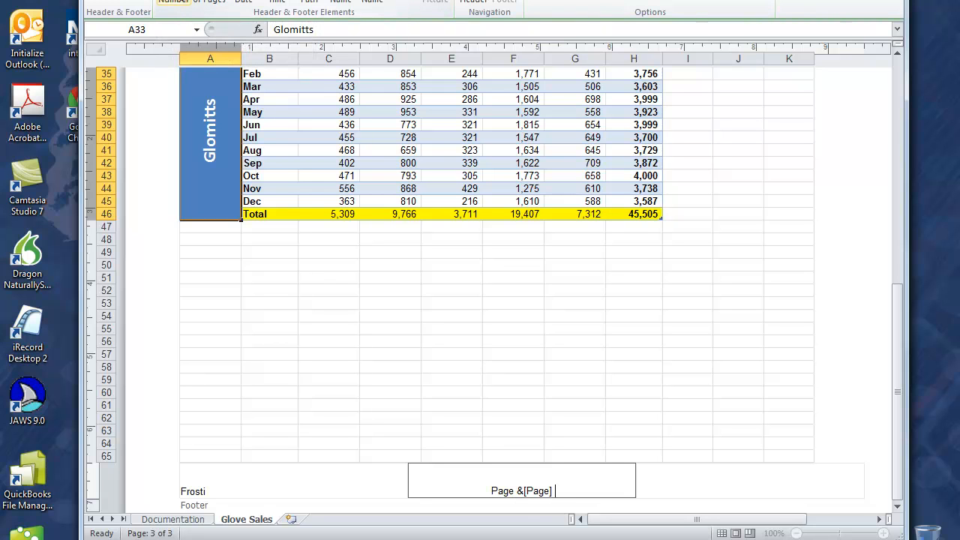
type("of")
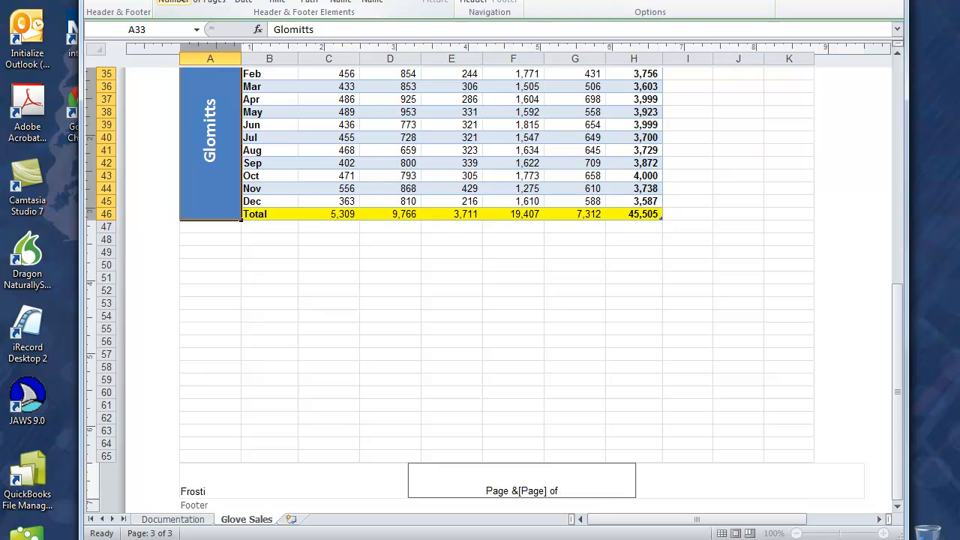
left_click(210, 2)
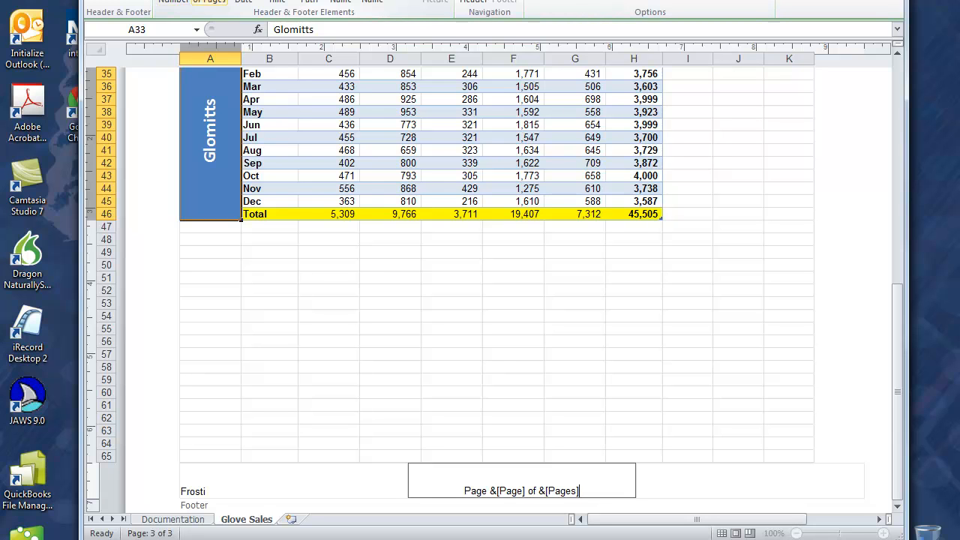
left_click(735, 480)
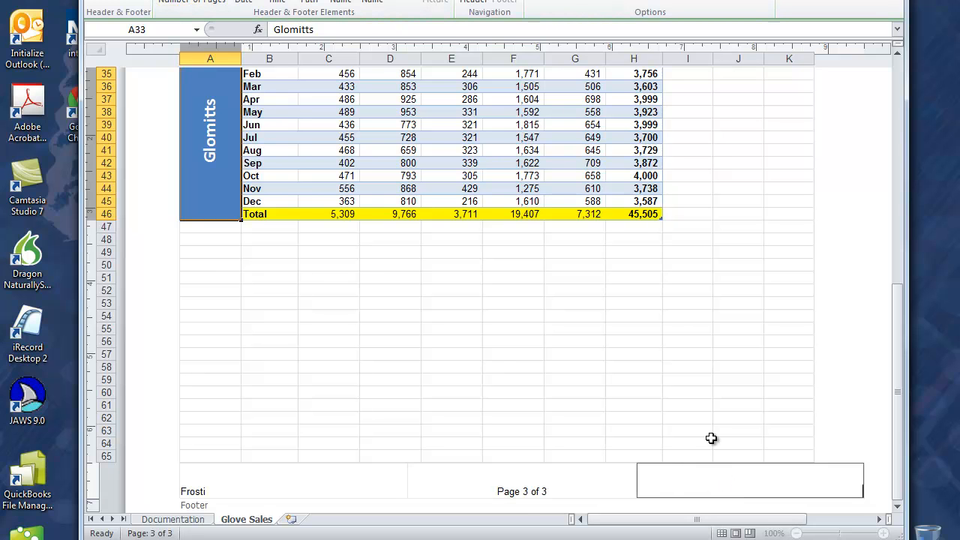
left_click(244, 2)
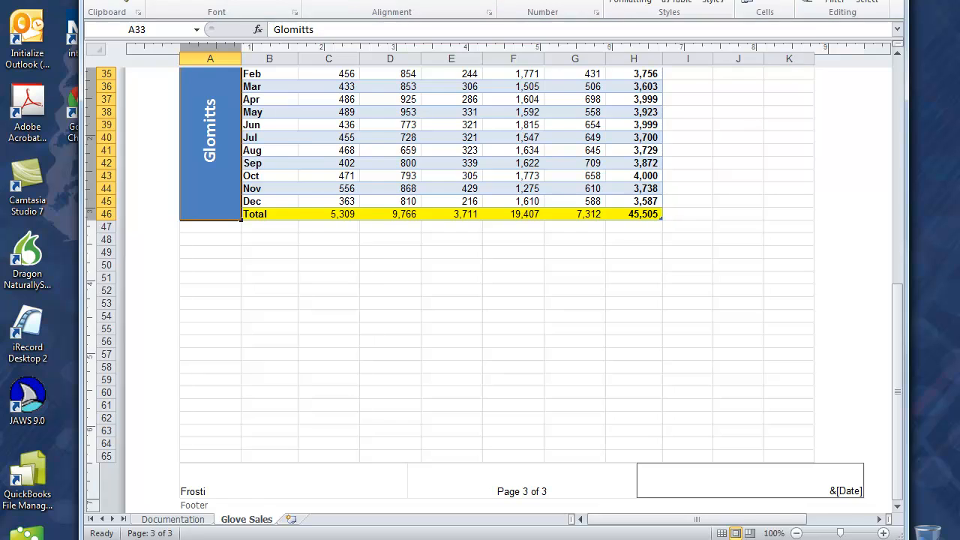
Check the header and footer in the print preview and return to the worksheet
left_click(101, 0)
left_click(128, 161)
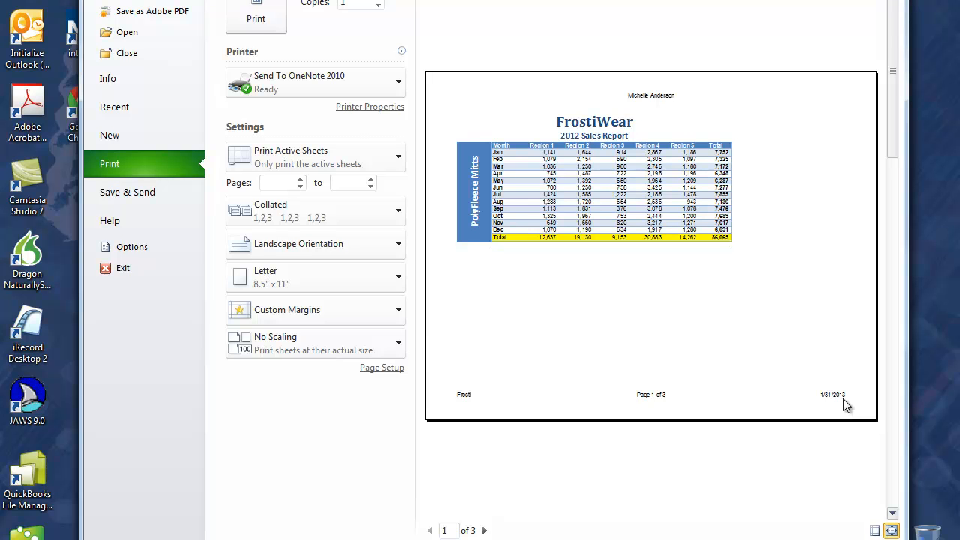
key("Escape")
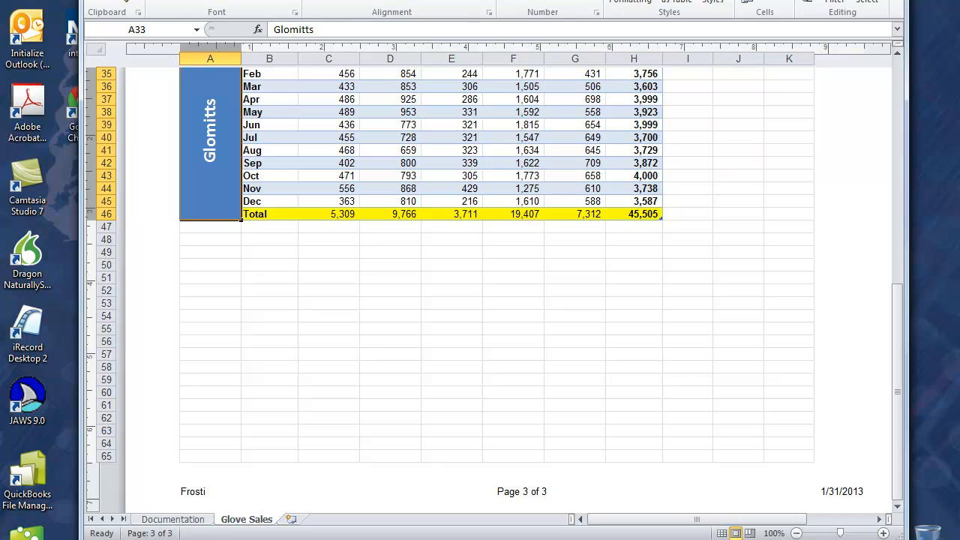